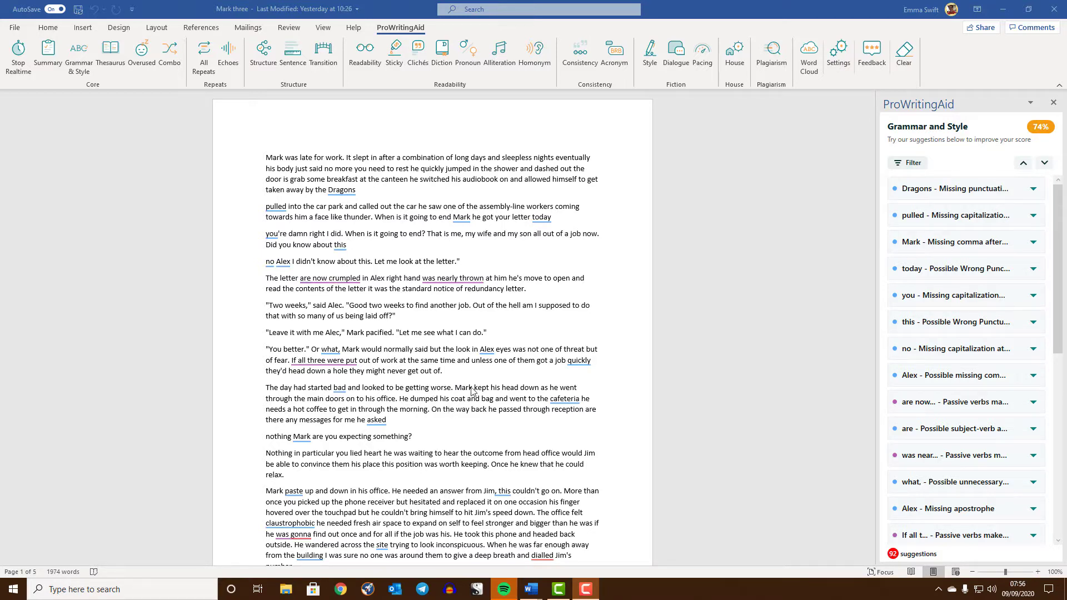
- Switch realtime checking off and back on twice for the open document, leaving it running
scroll(470, 395, down, 1)
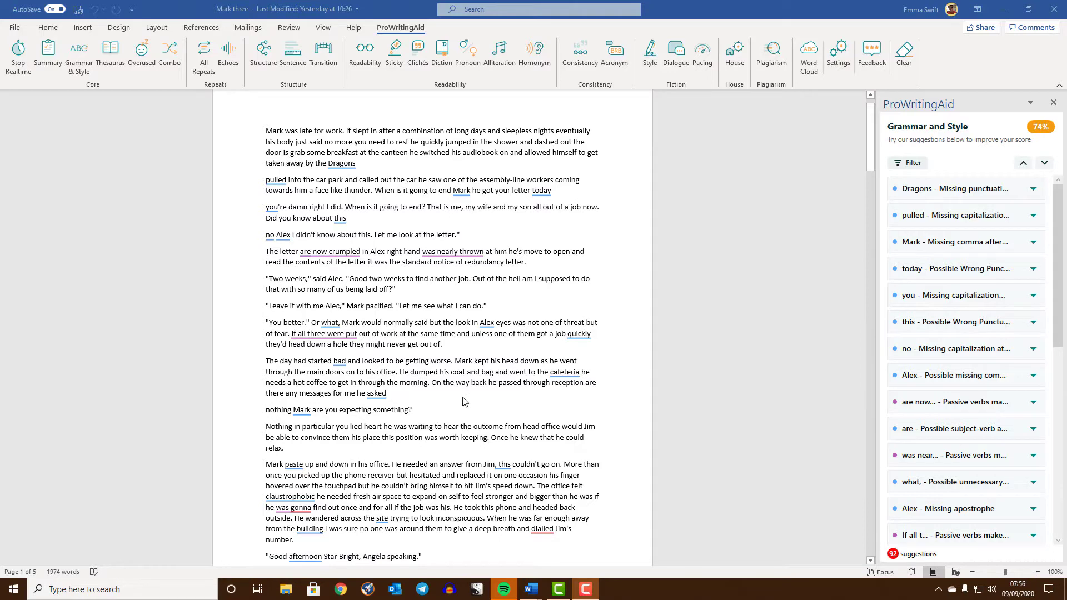
scroll(458, 406, up, 1)
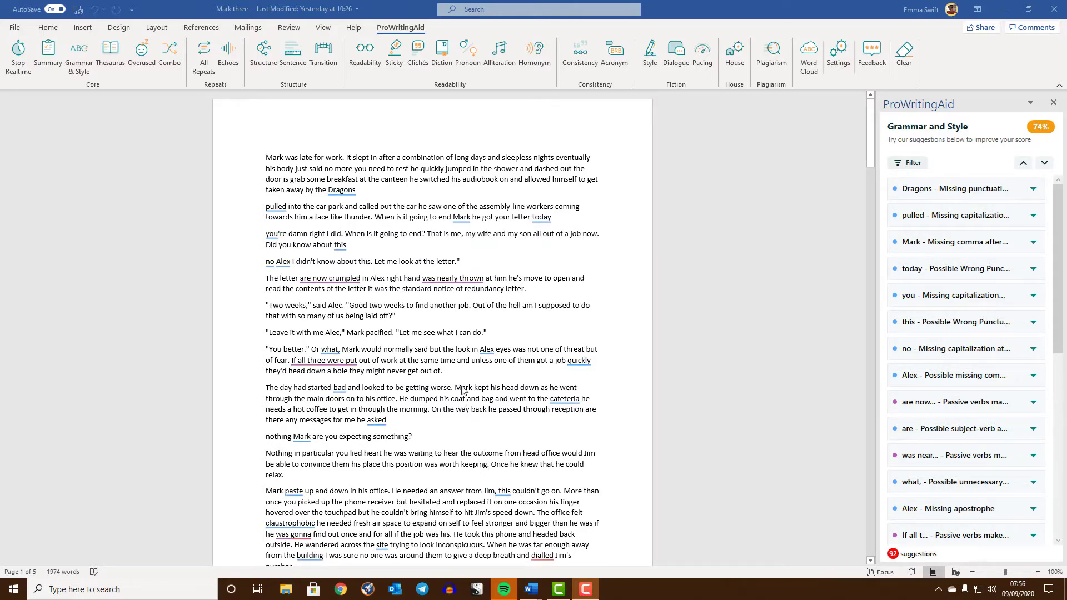
click(12, 58)
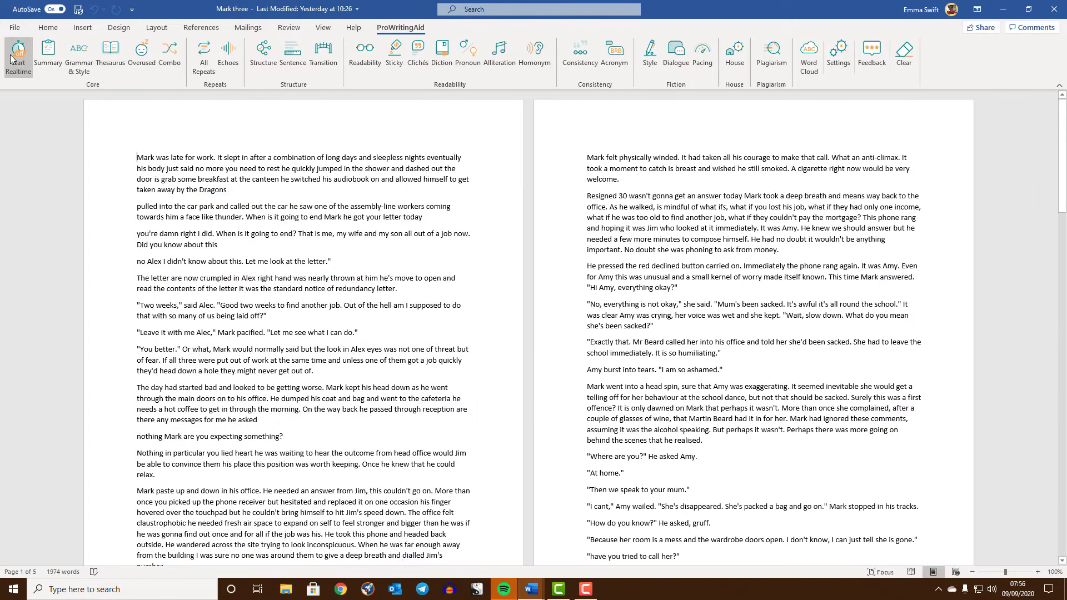
click(13, 58)
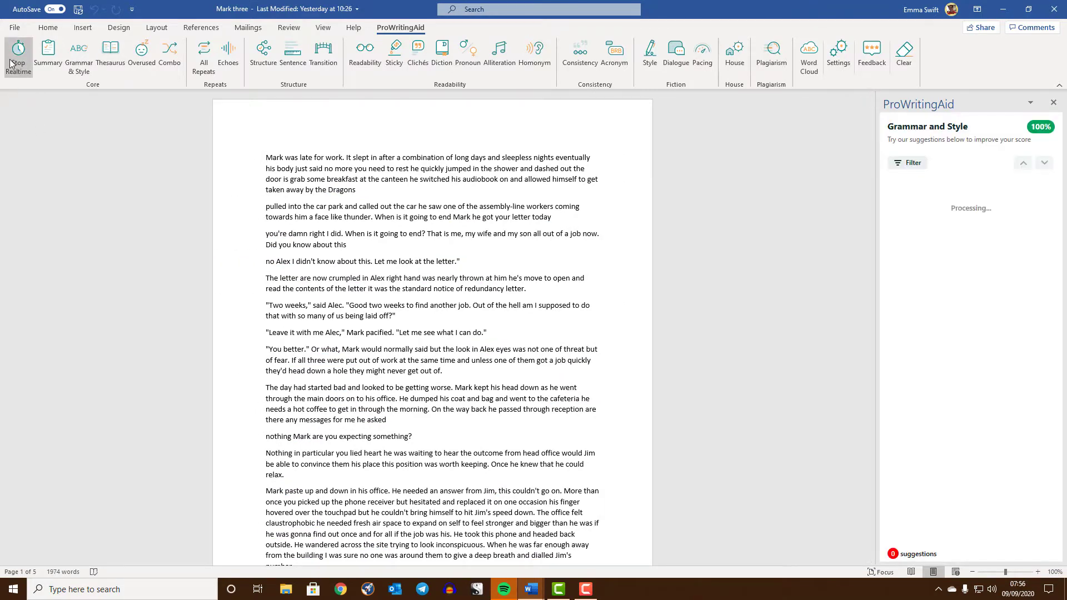
click(14, 63)
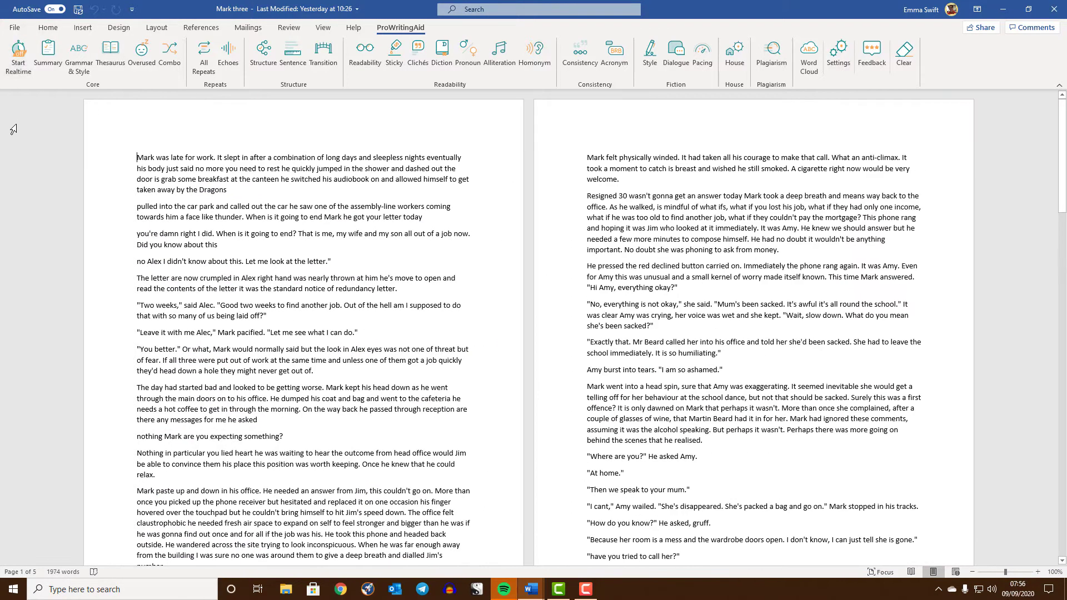
click(14, 61)
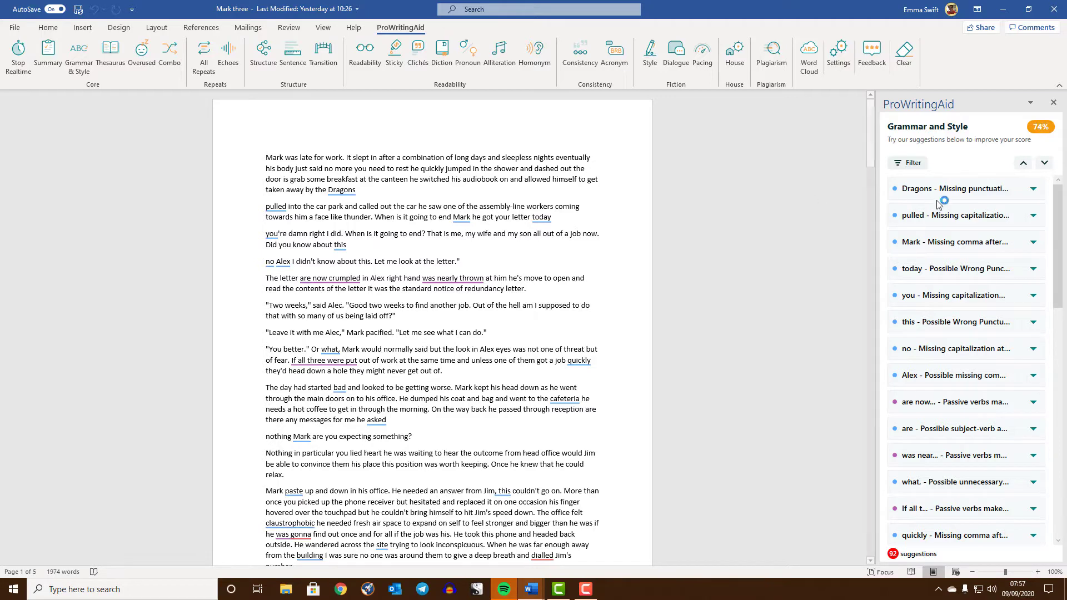
- Accept the suggestions "Dragons." for the missing punctuation and "Pulled" for the missing sentence capital
click(966, 196)
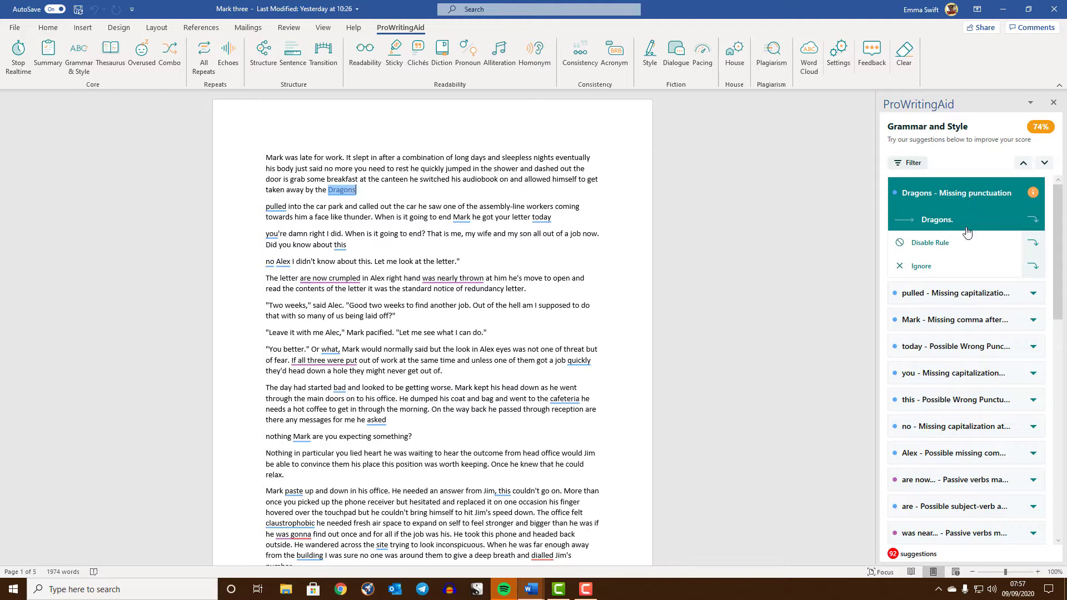
click(932, 221)
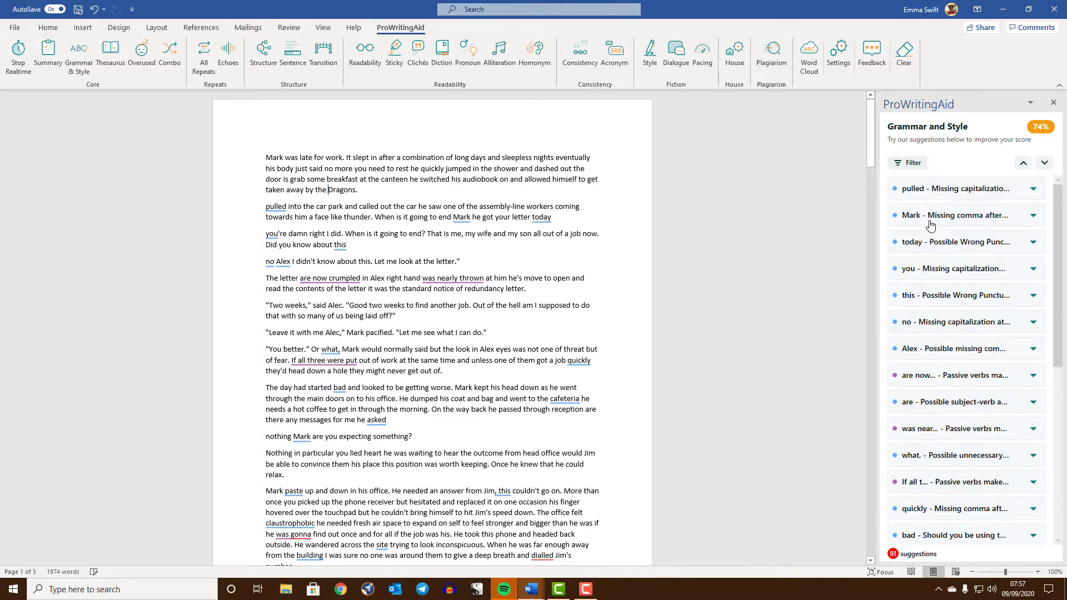
click(959, 192)
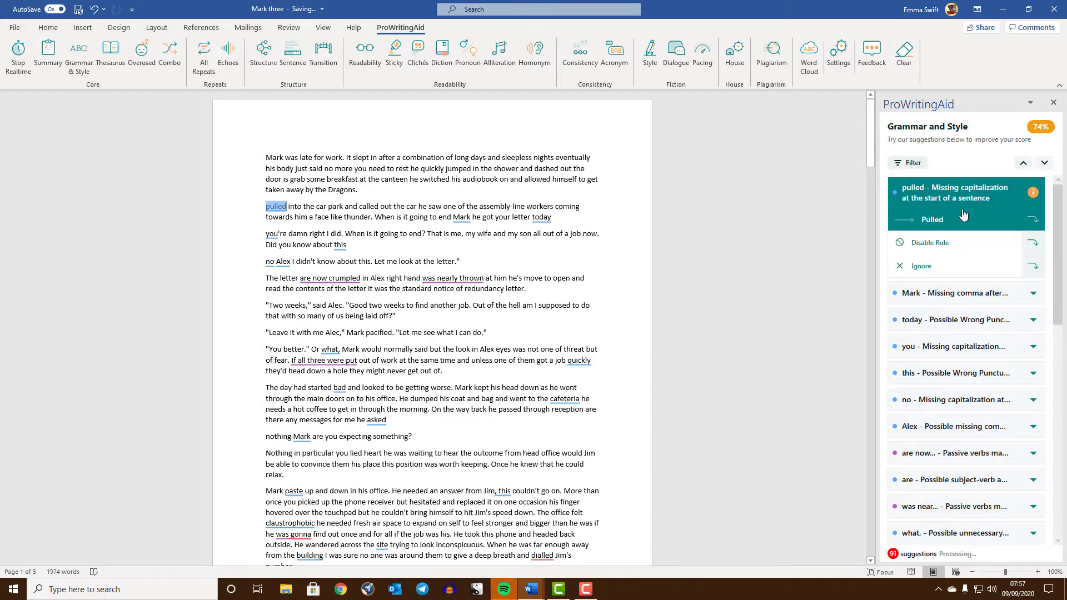
click(963, 216)
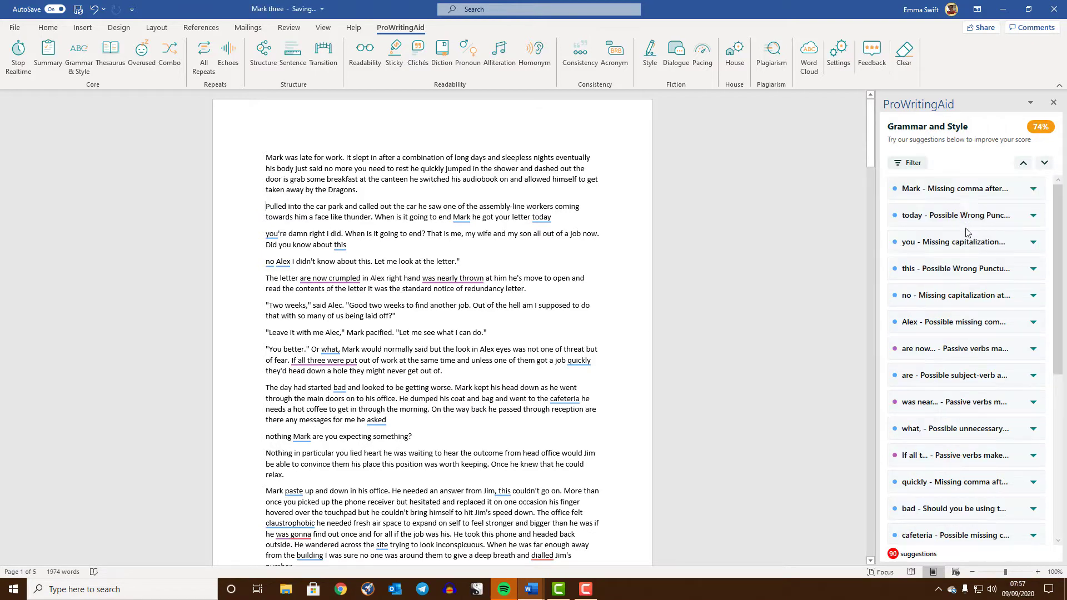
- Review the passive-verb suggestion for "are now crumpled" and replace "are" with "was" in the sentence about the letter
click(977, 349)
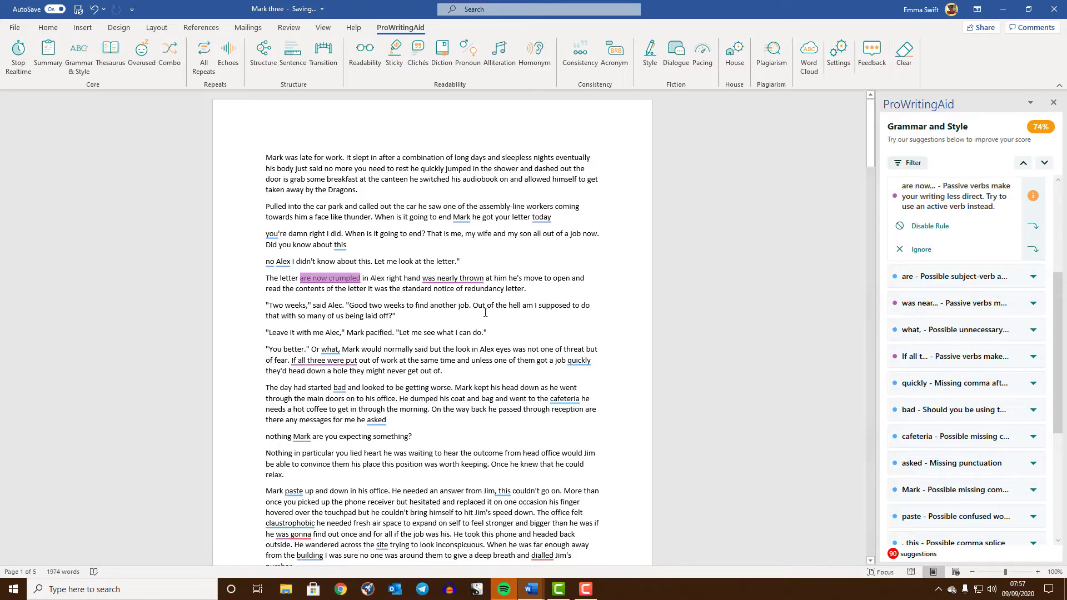
click(298, 279)
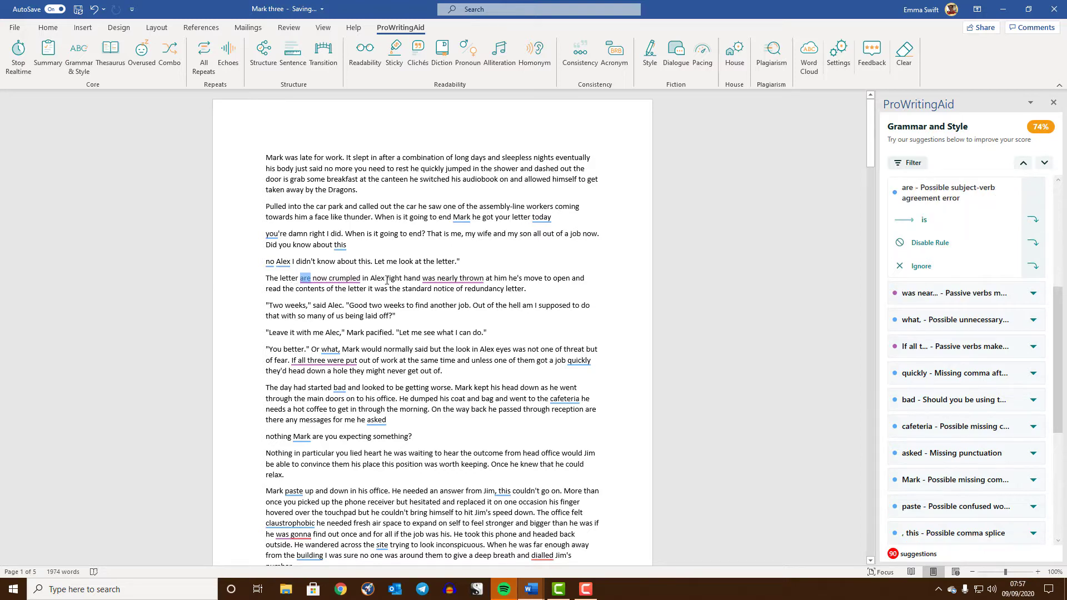
key(Delete)
key(Delete)
text(was)
key(Delete)
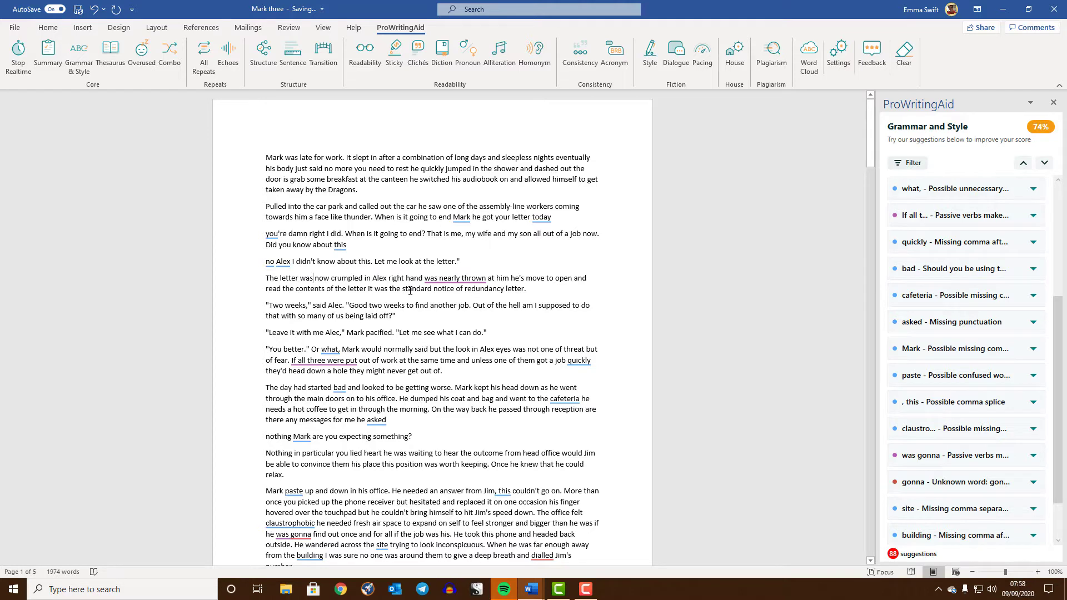
click(349, 291)
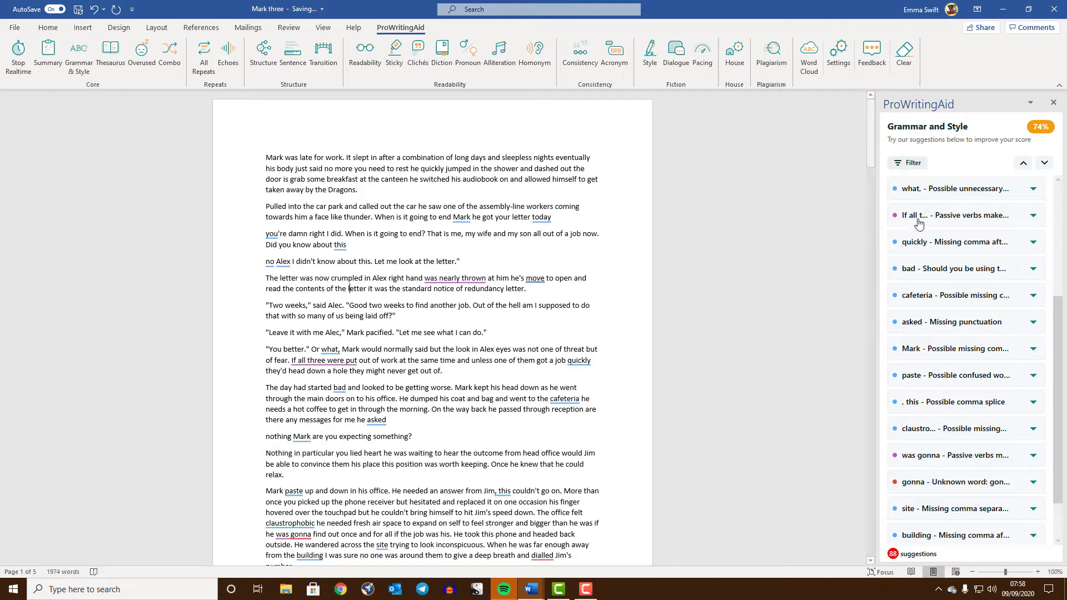
- Expand the passive-verb suggestion for "If all three were put" and pick its "I put if all three" rewrite
click(945, 217)
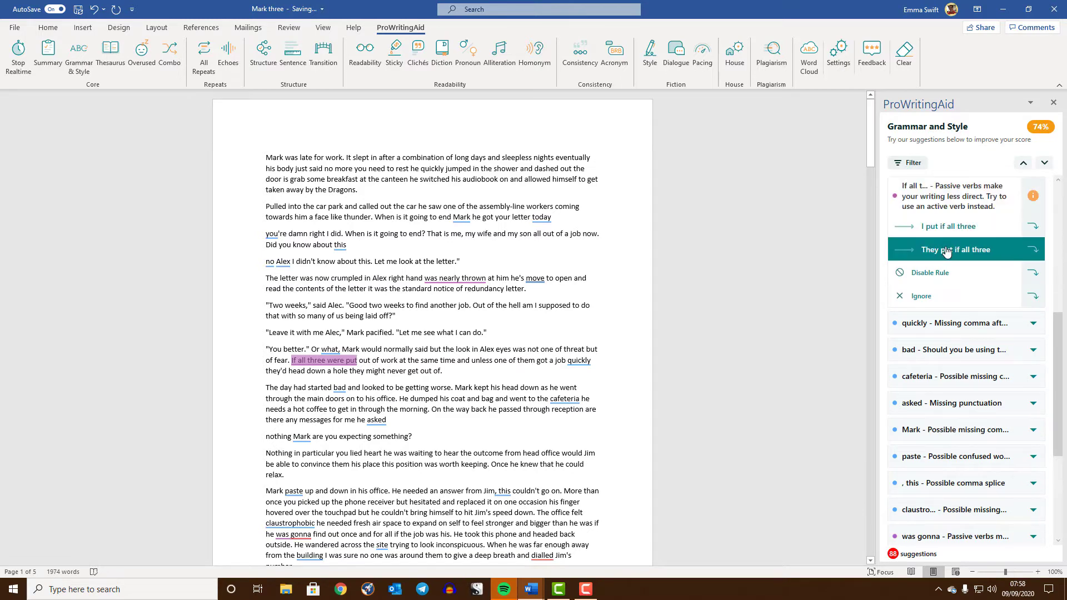
click(988, 224)
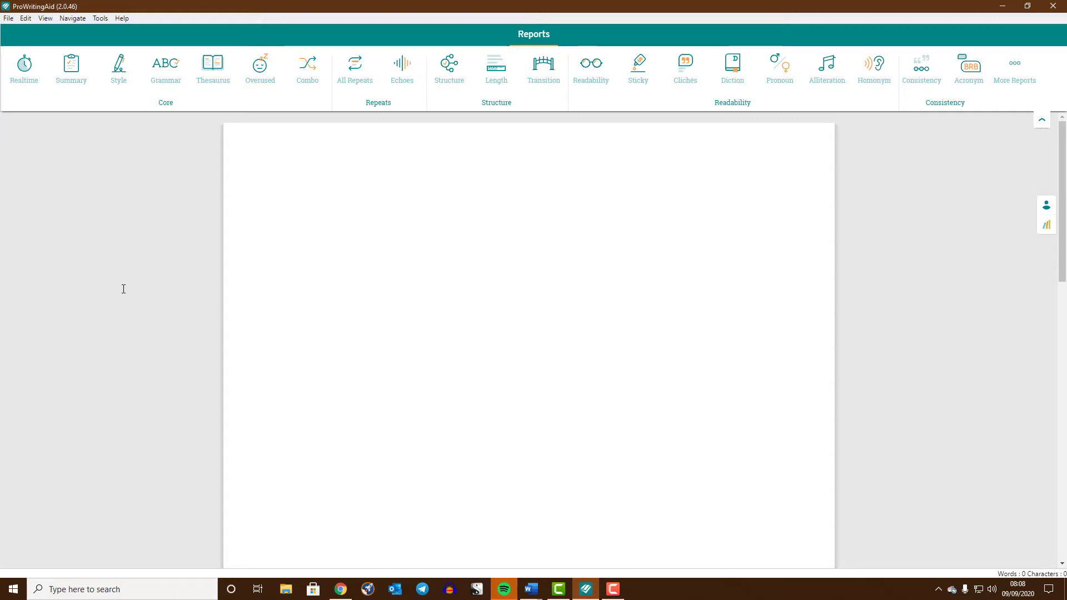
- In the ProWritingAid desktop app, open the Scrivener project Follow Me and display Chapter 3 of its manuscript
click(9, 18)
mouse_move(9, 44)
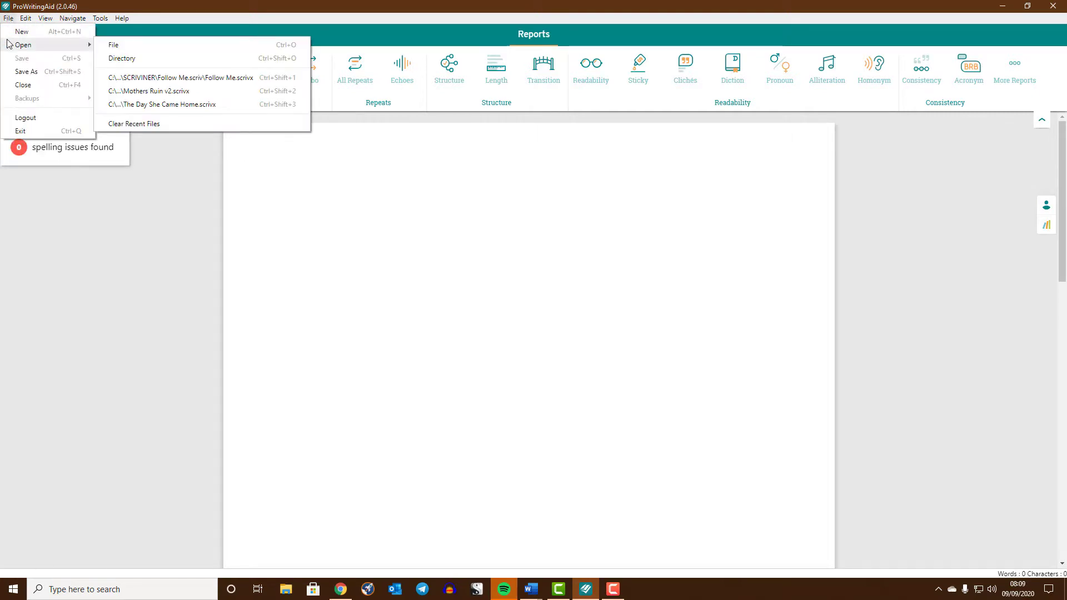
click(117, 46)
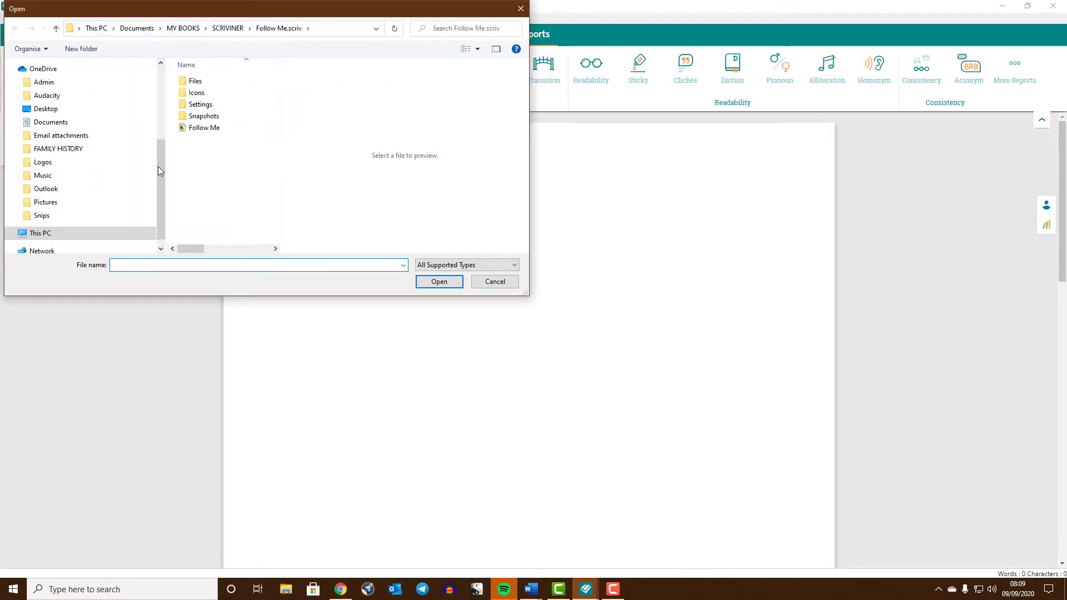
click(196, 128)
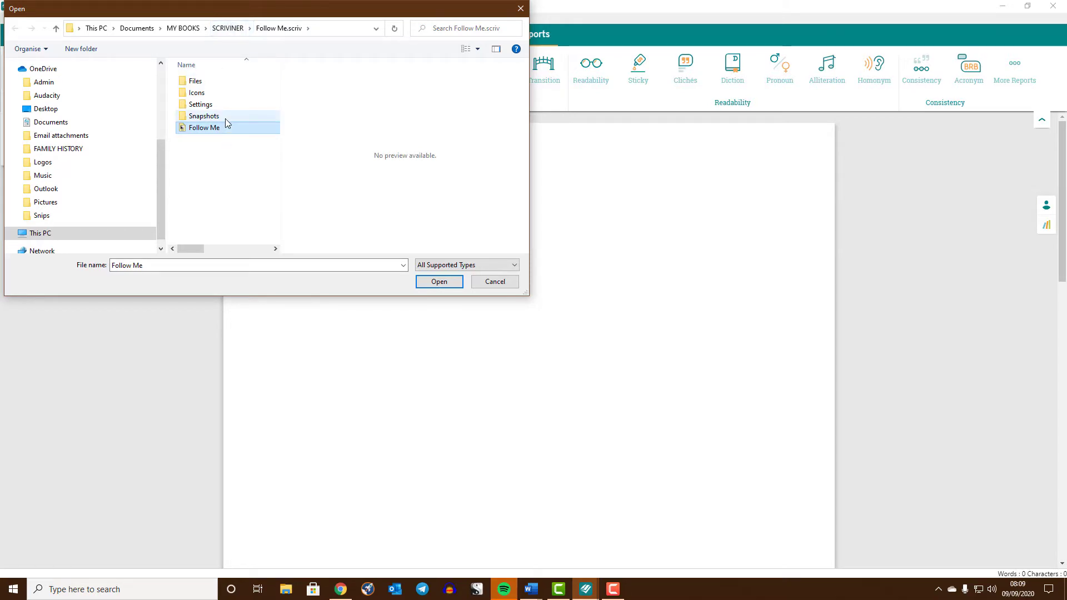
click(421, 285)
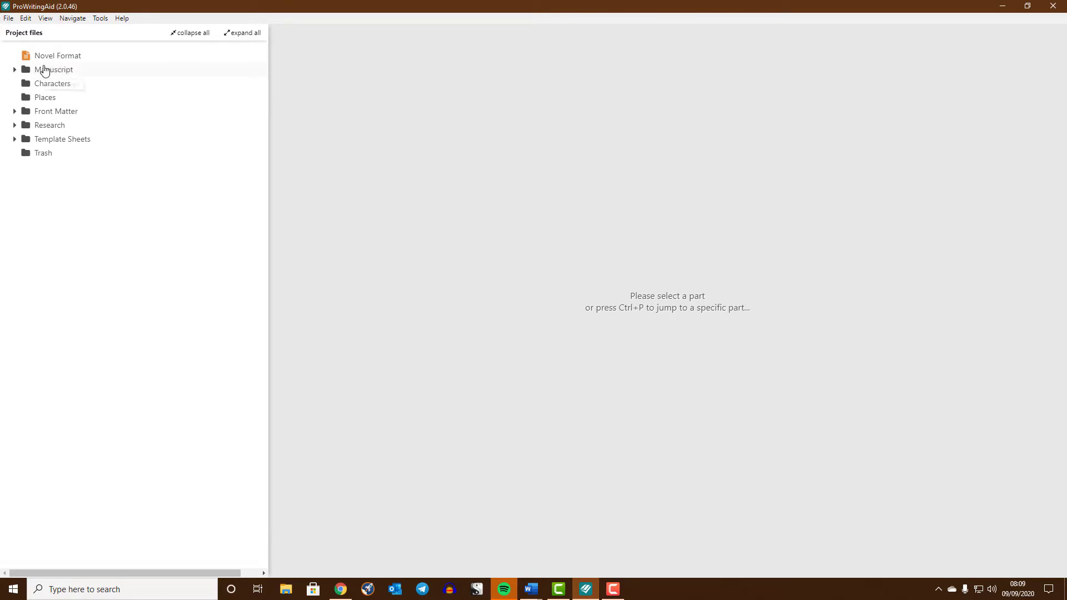
click(15, 70)
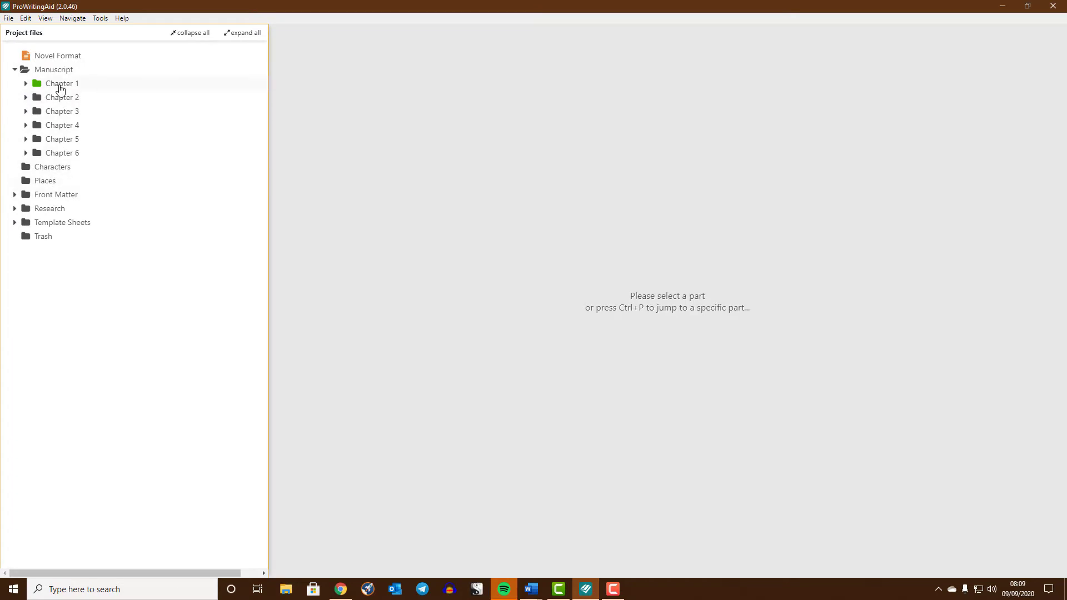
click(61, 86)
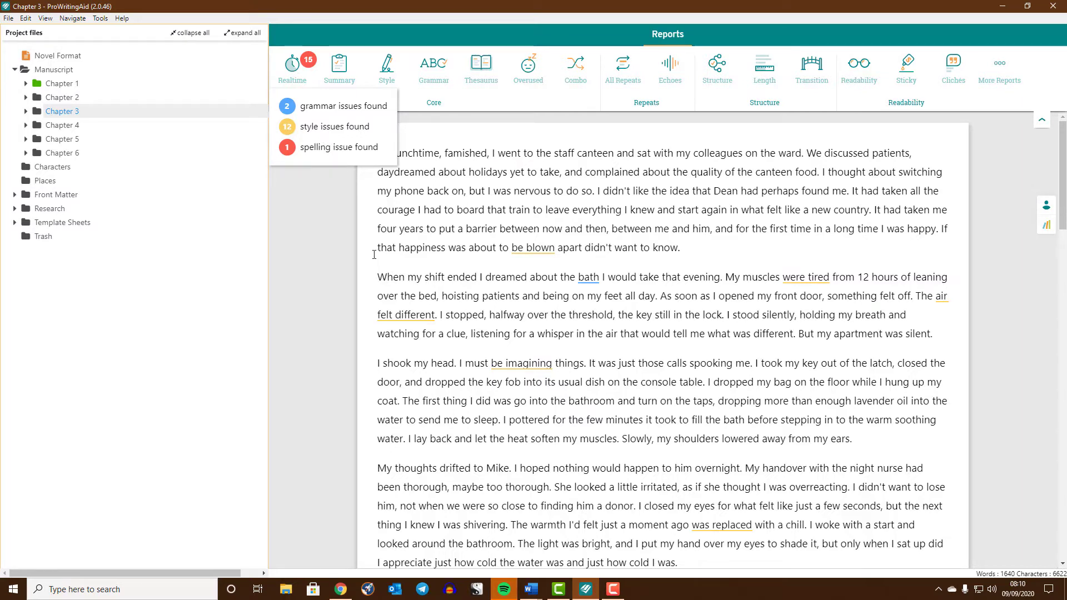
- Apply the grammar correction "bath," in the second paragraph, and take the added comma out again
click(309, 108)
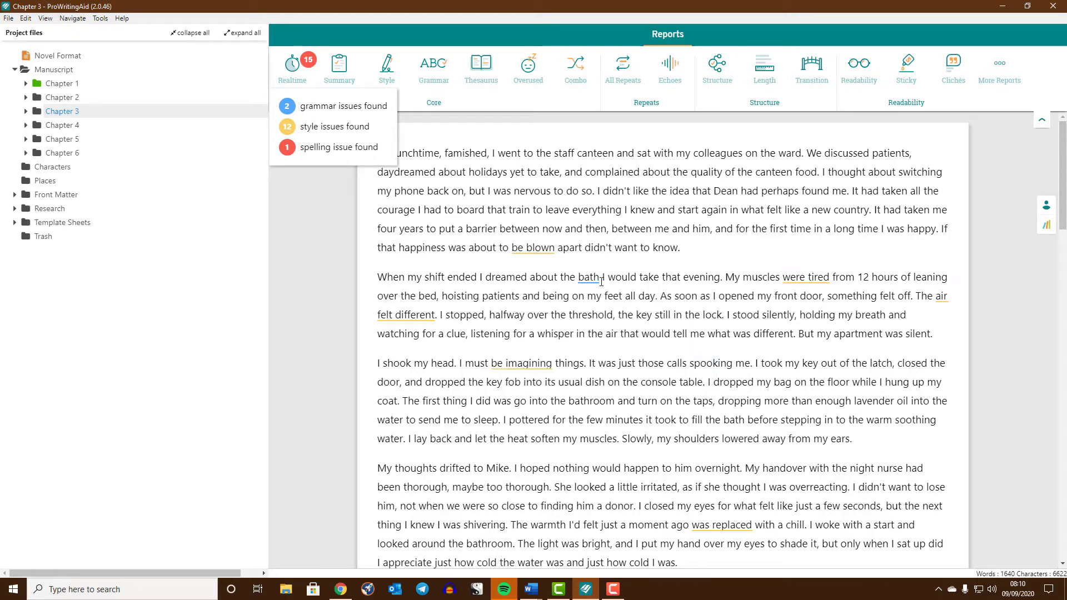
mouse_move(588, 278)
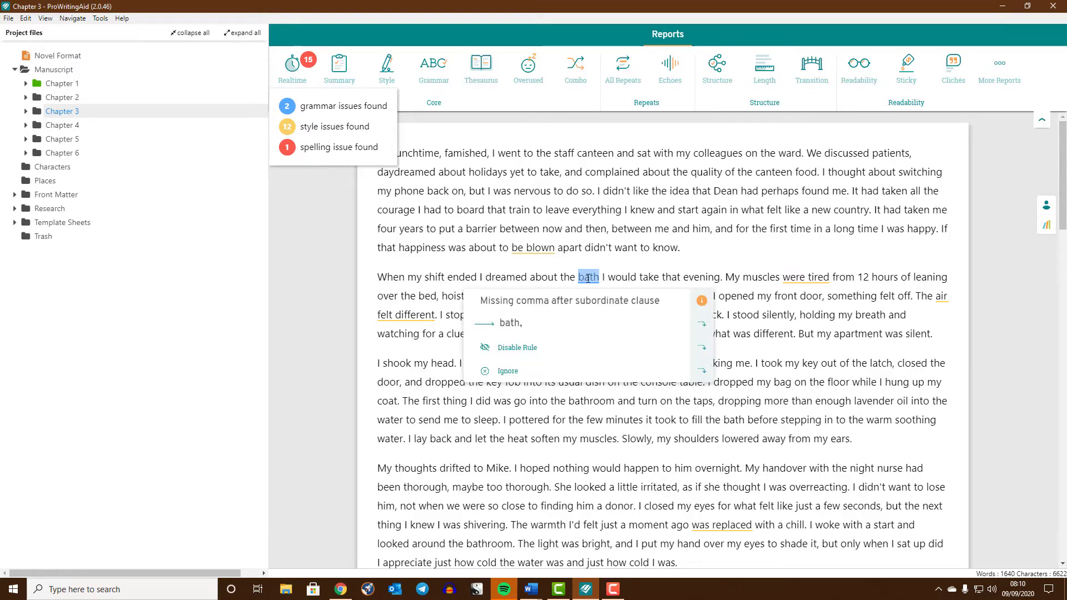
click(535, 327)
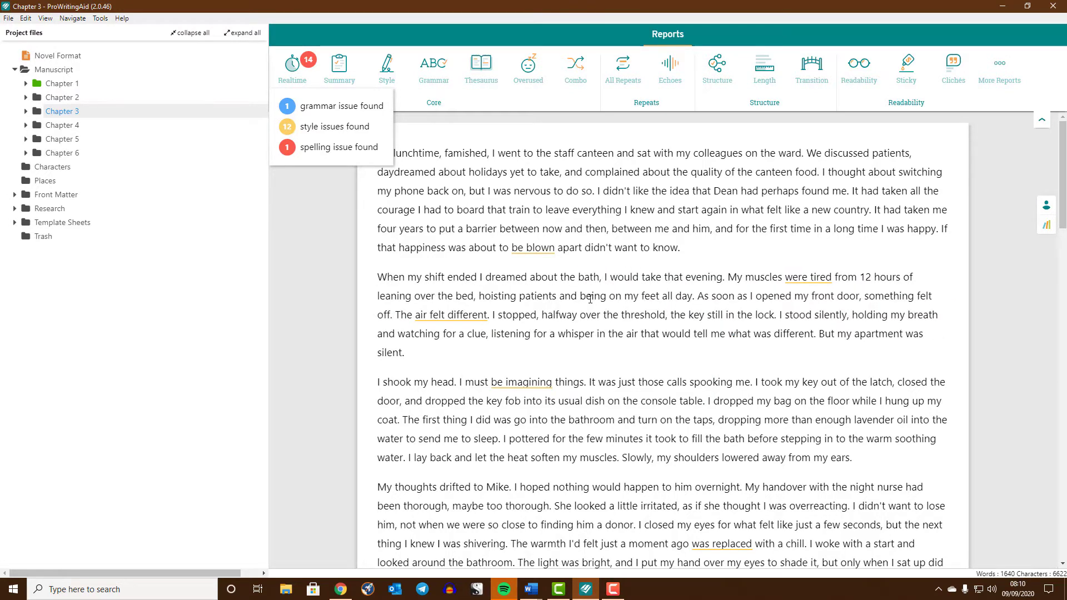
key(BackSpace)
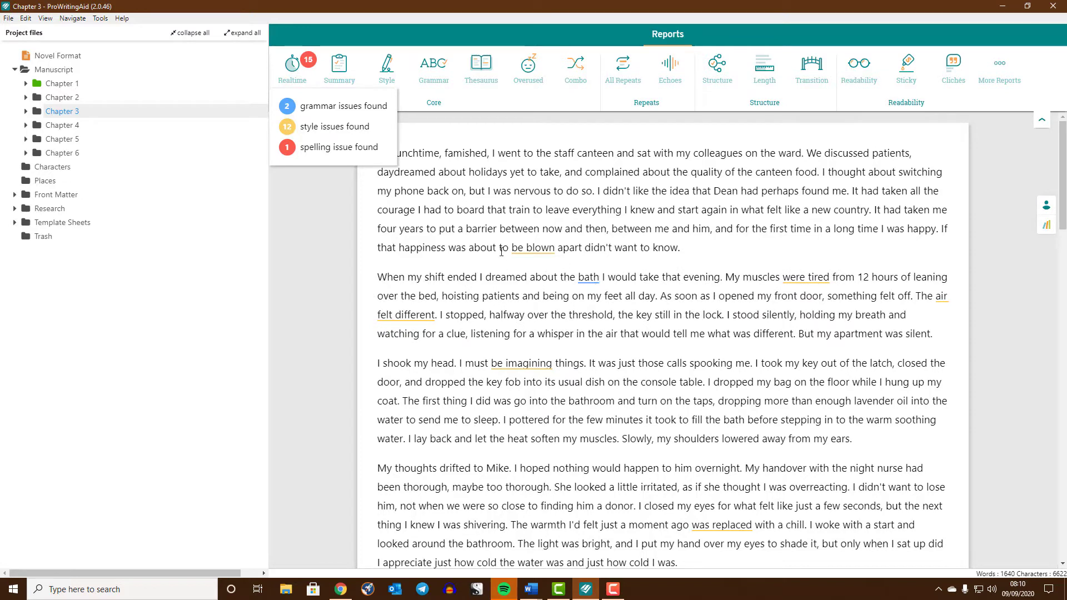
- Ignore the missing-comma grammar suggestion for "bath" in the second paragraph
click(316, 110)
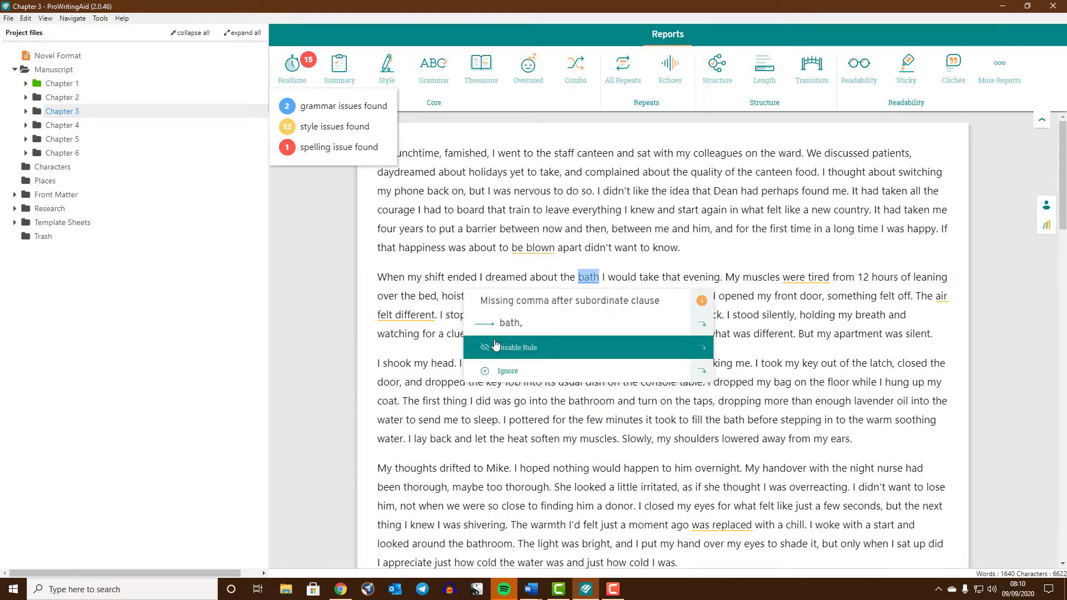
click(627, 372)
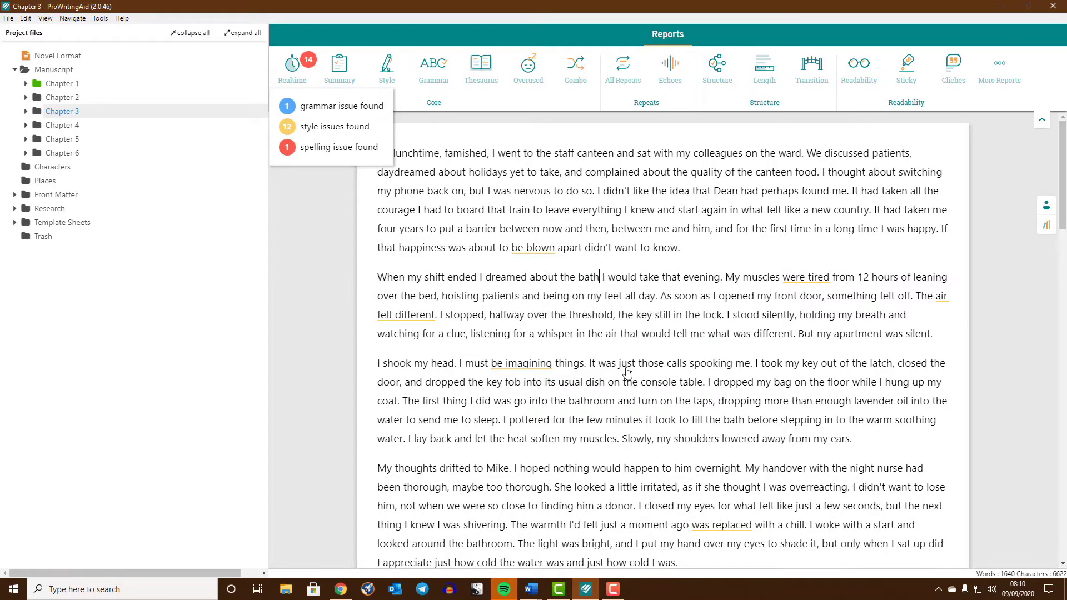
- Go to the remaining grammar issue and retype the opening quotation mark of the question ending "last night?", keeping a single closing mark
click(331, 111)
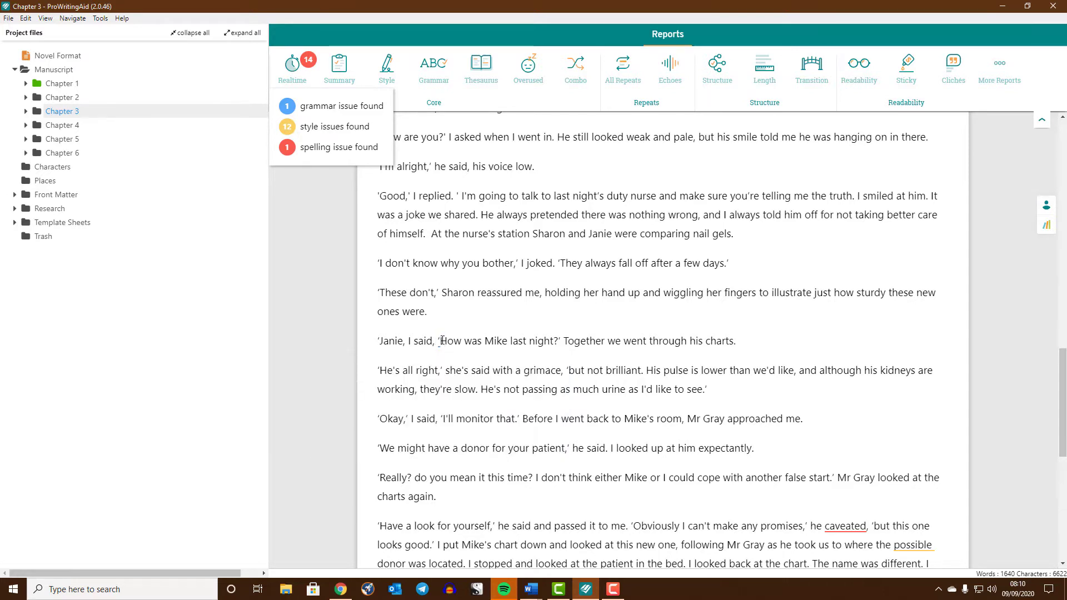
click(440, 341)
key(BackSpace)
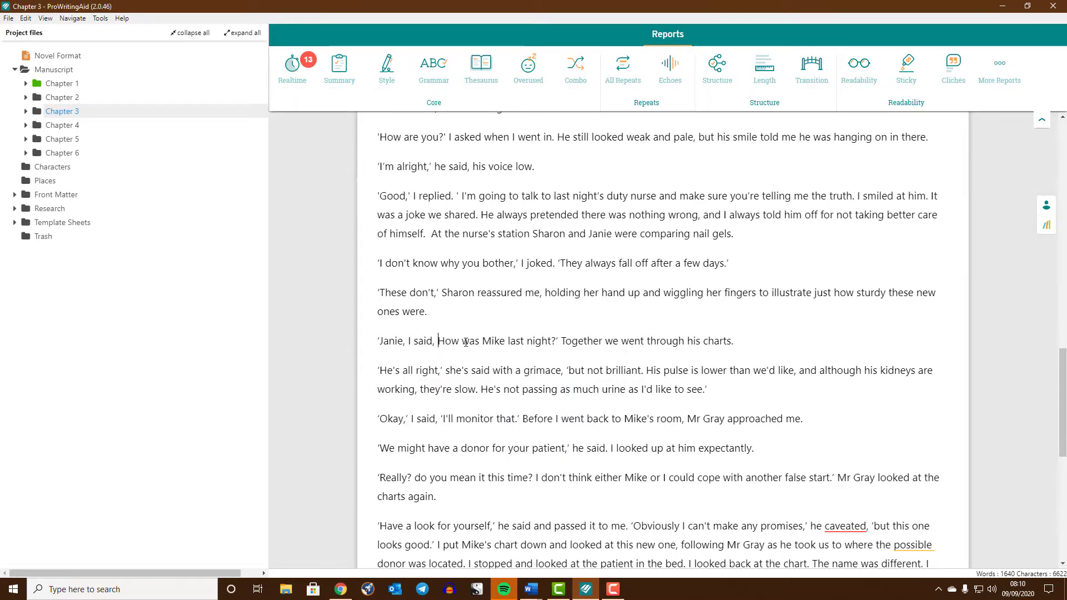
text(')
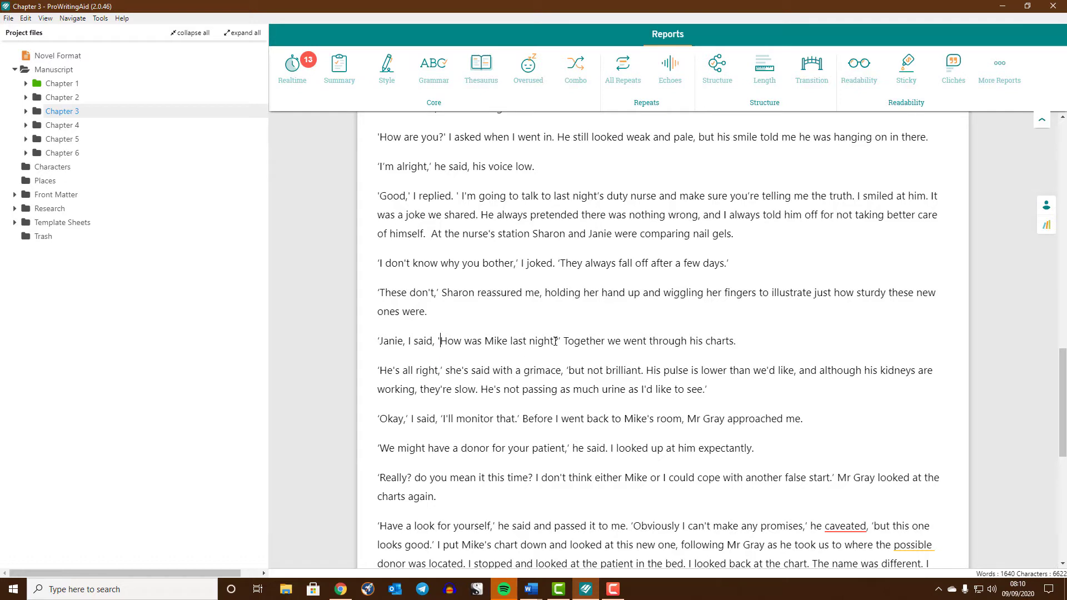
click(558, 341)
text(')
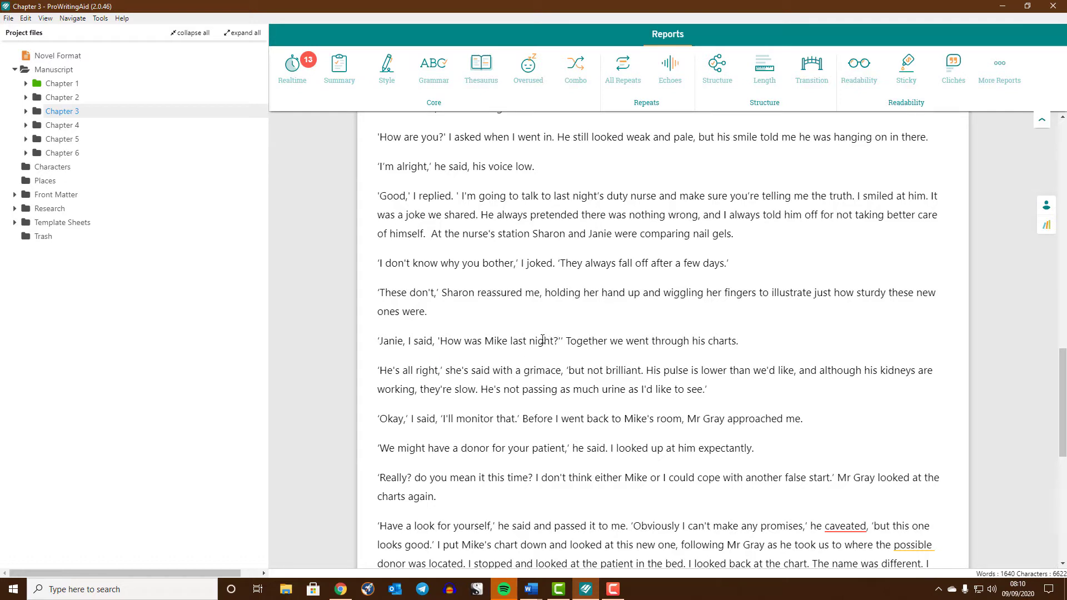
key(BackSpace)
- Examine the chapter's style issues, starting with the passive-verb explanation for "be blown"
mouse_move(288, 61)
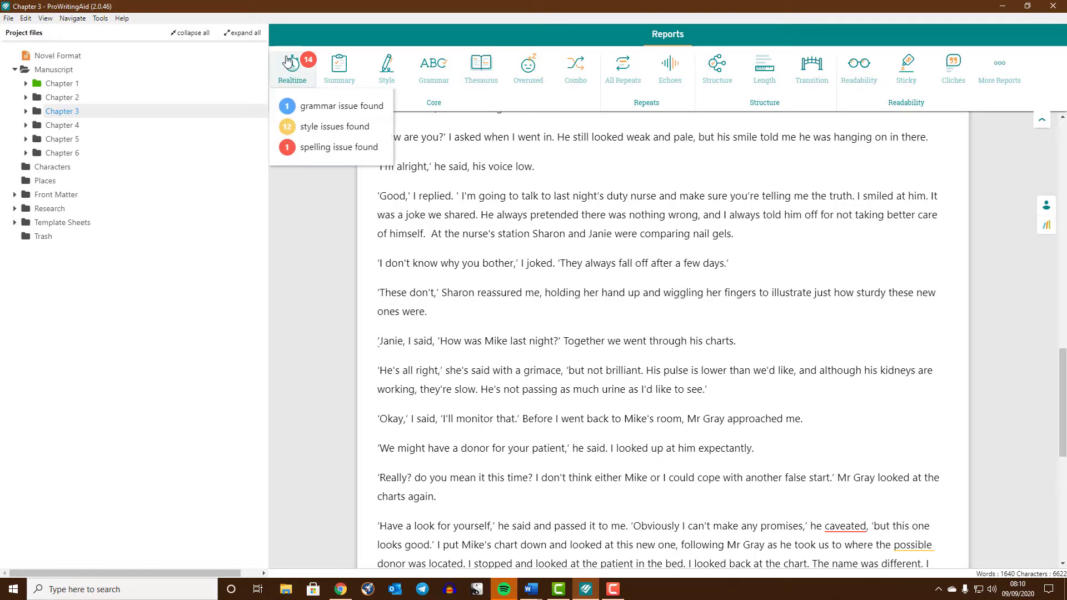
click(311, 128)
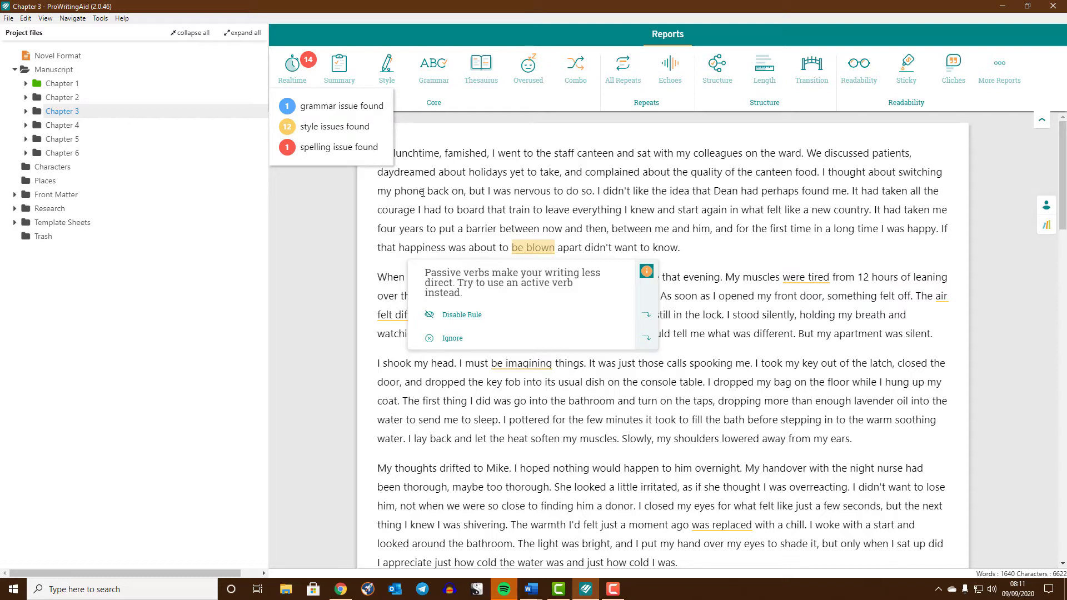
click(328, 127)
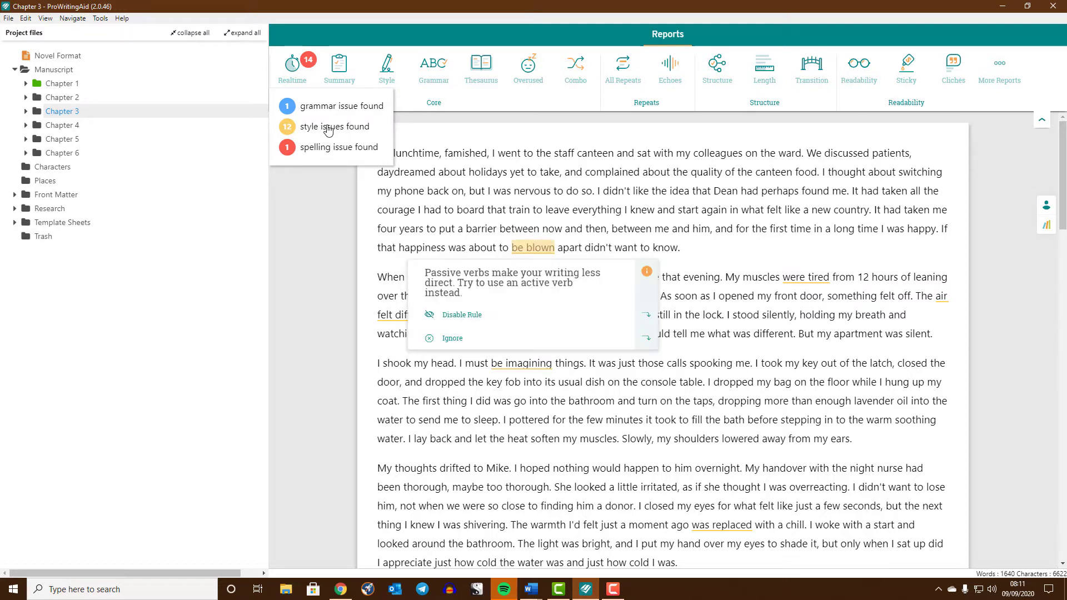
- Ignore the passive-verb style suggestions for "be blown" and "were tired" in the first two paragraphs
click(328, 131)
click(528, 339)
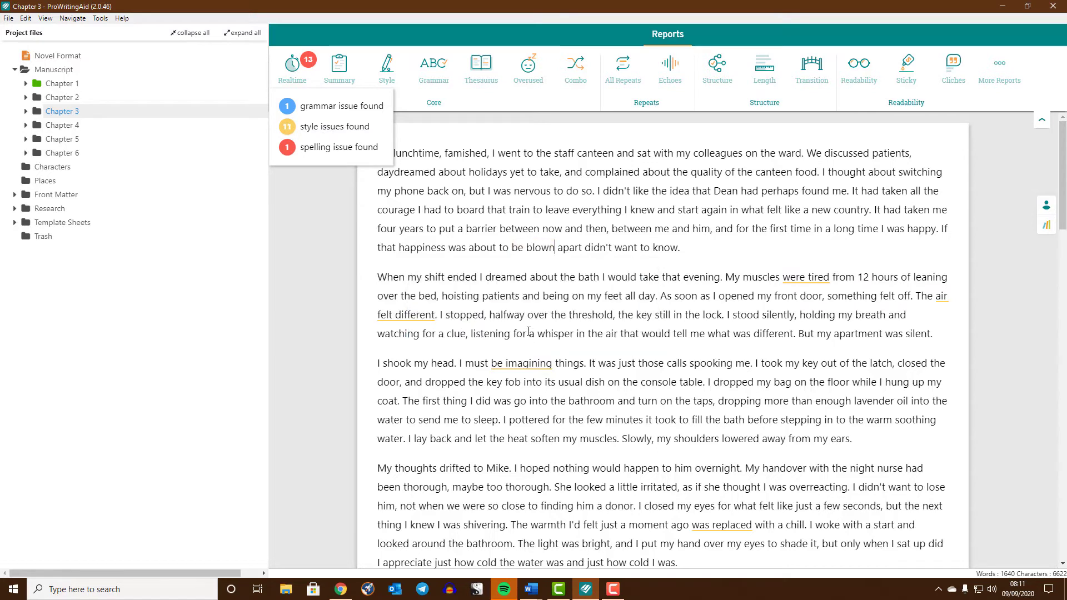
click(319, 129)
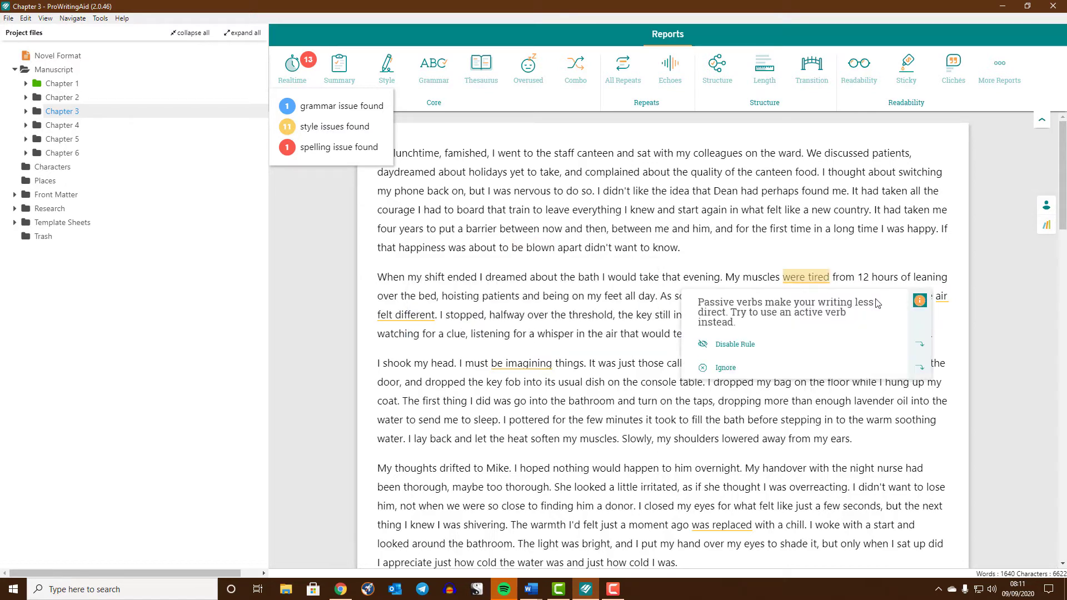
click(722, 367)
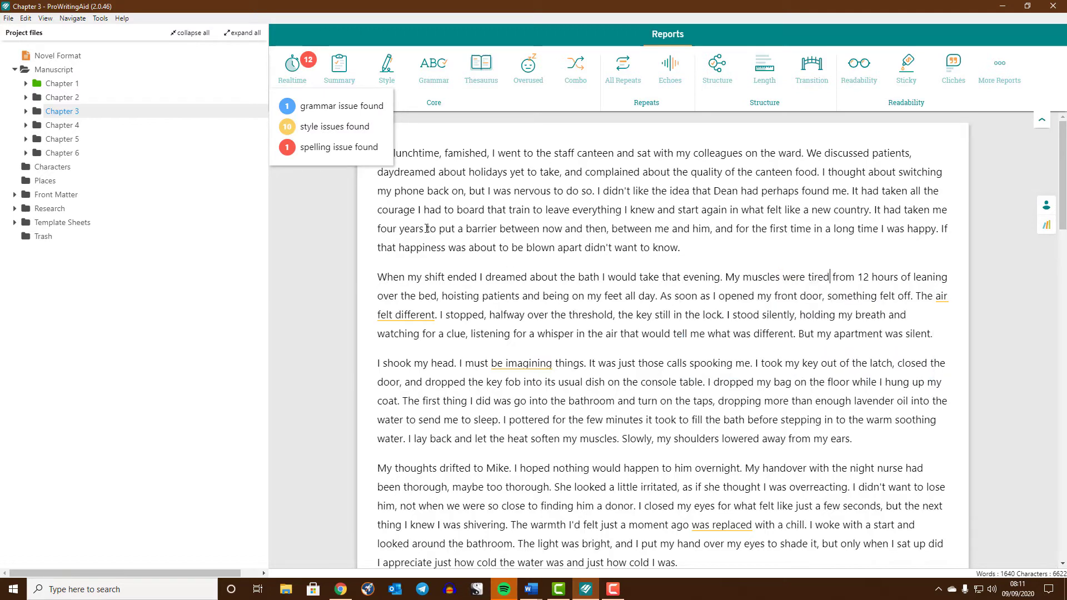
- Go to the chapter's spelling issue and ignore the unknown-word suggestion for "caveated"
click(321, 150)
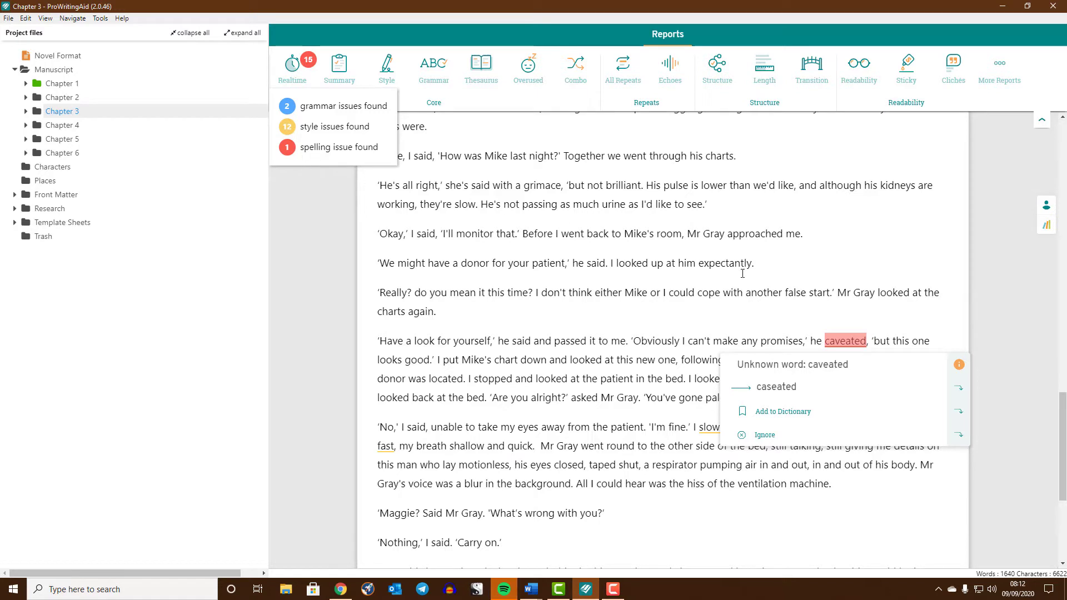
click(813, 437)
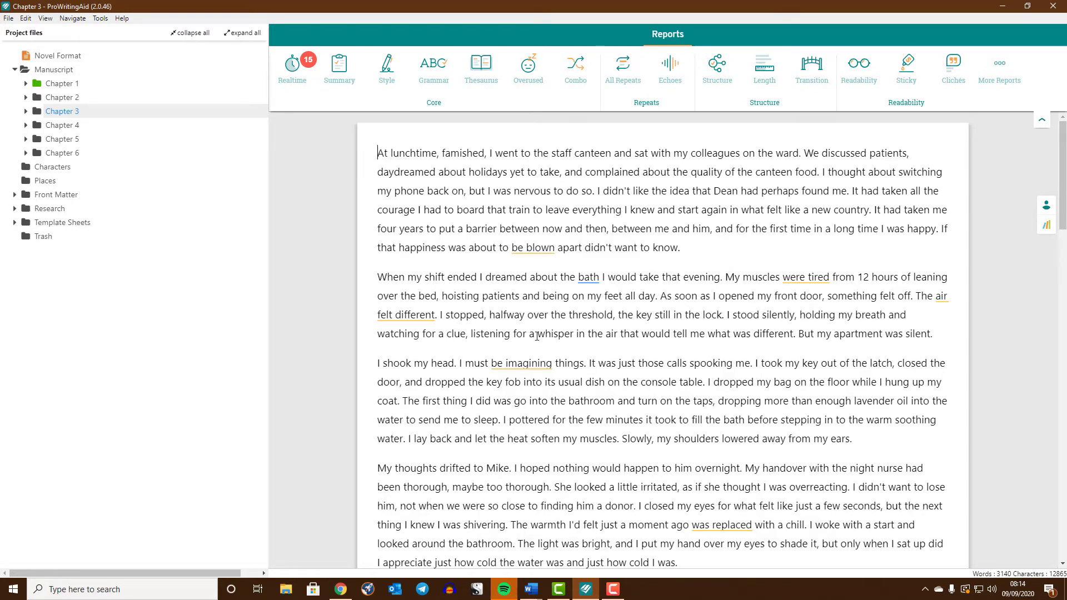
- Run the Summary report on Chapter 3 and examine its document scores, statistics, vocabulary and readability measures
mouse_move(537, 359)
click(335, 80)
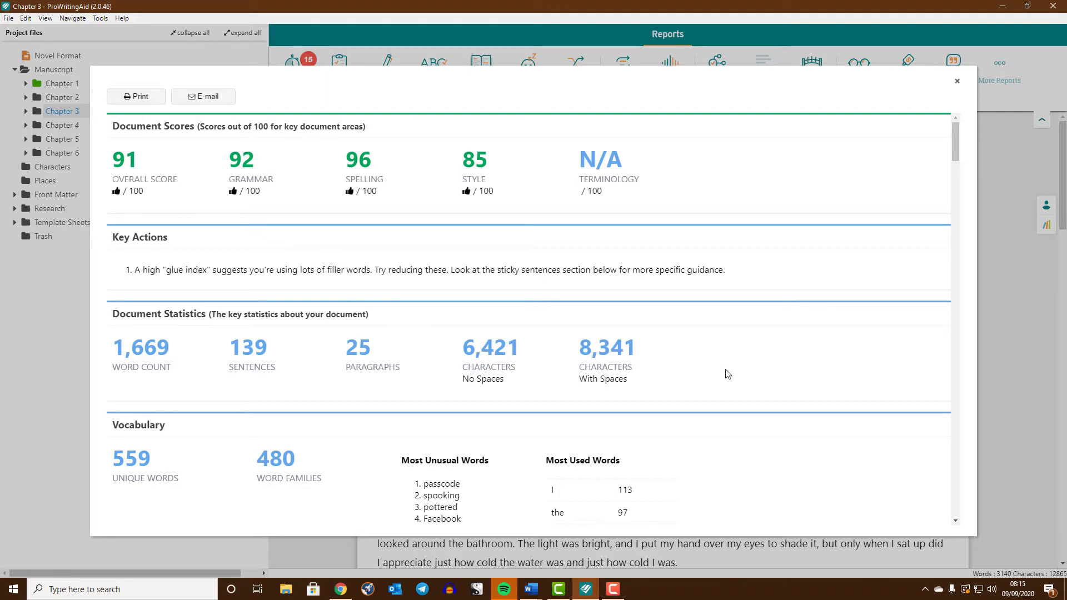
scroll(704, 362, down, 3)
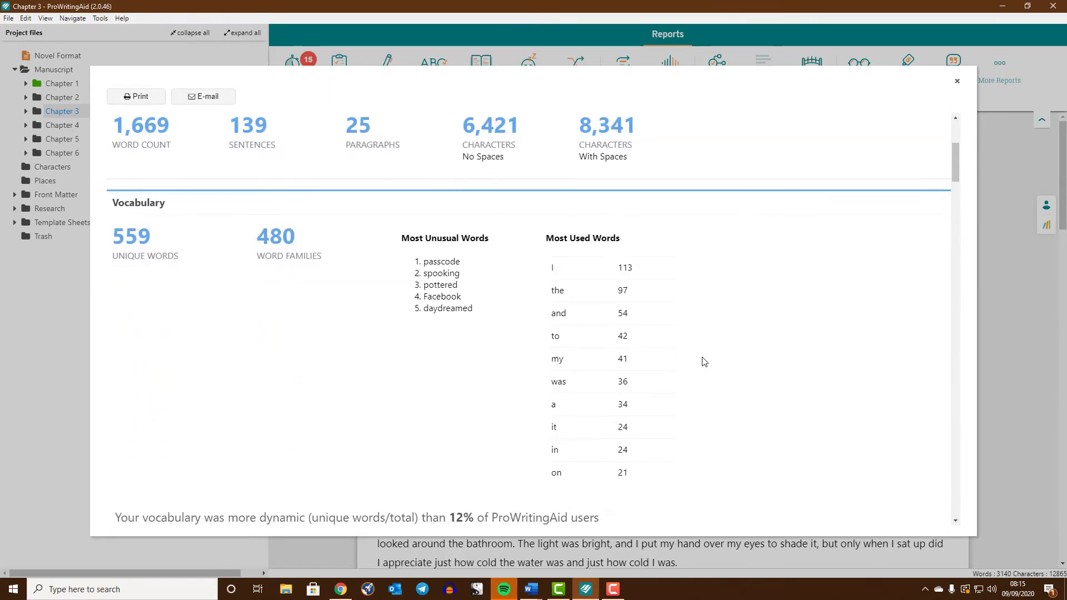
scroll(705, 362, up, 1)
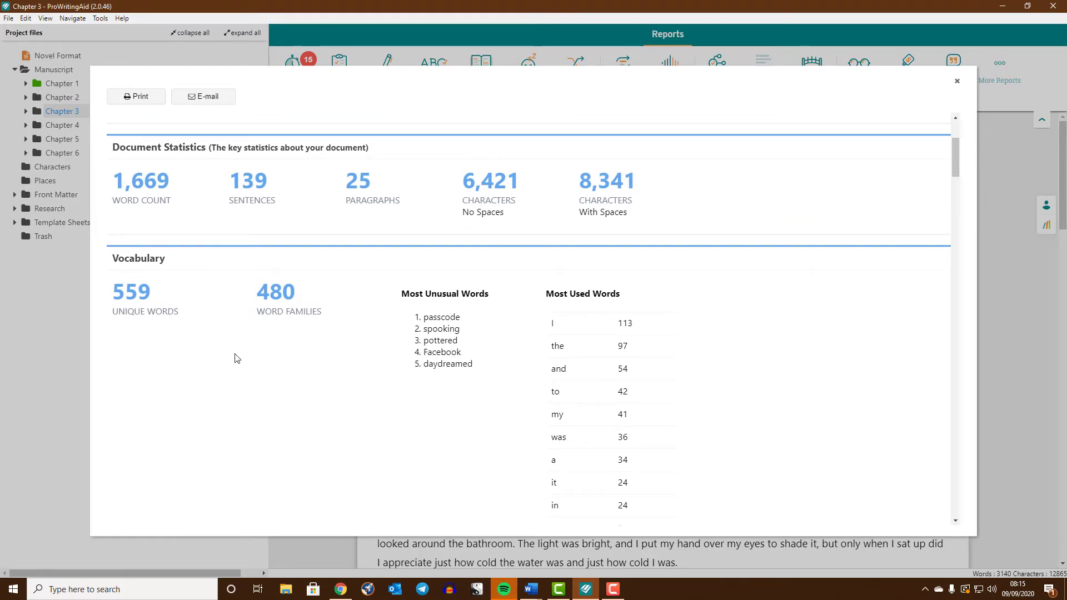
scroll(234, 358, down, 2)
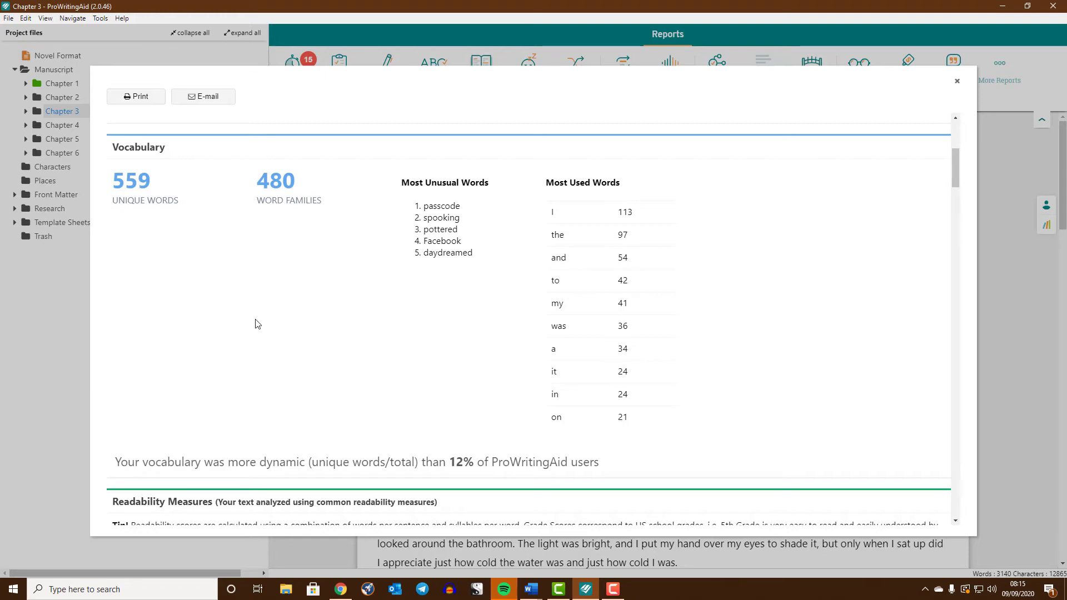
scroll(257, 324, down, 2)
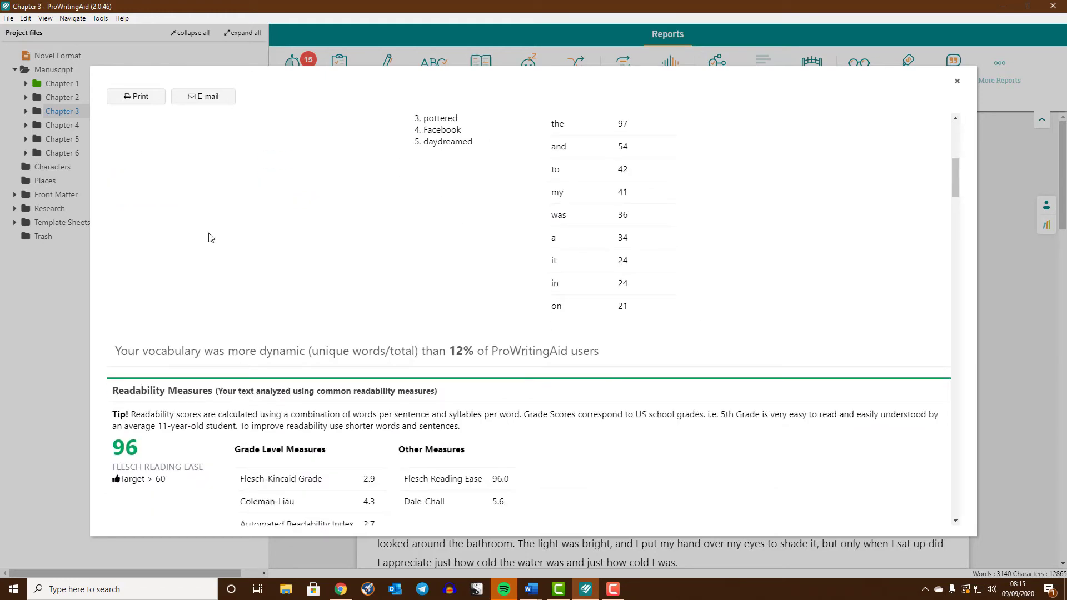
scroll(250, 257, down, 5)
- Examine the summary report's overused words, sentence structure, sentence lengths and writing style sections, including the adverb count
scroll(250, 257, down, 5)
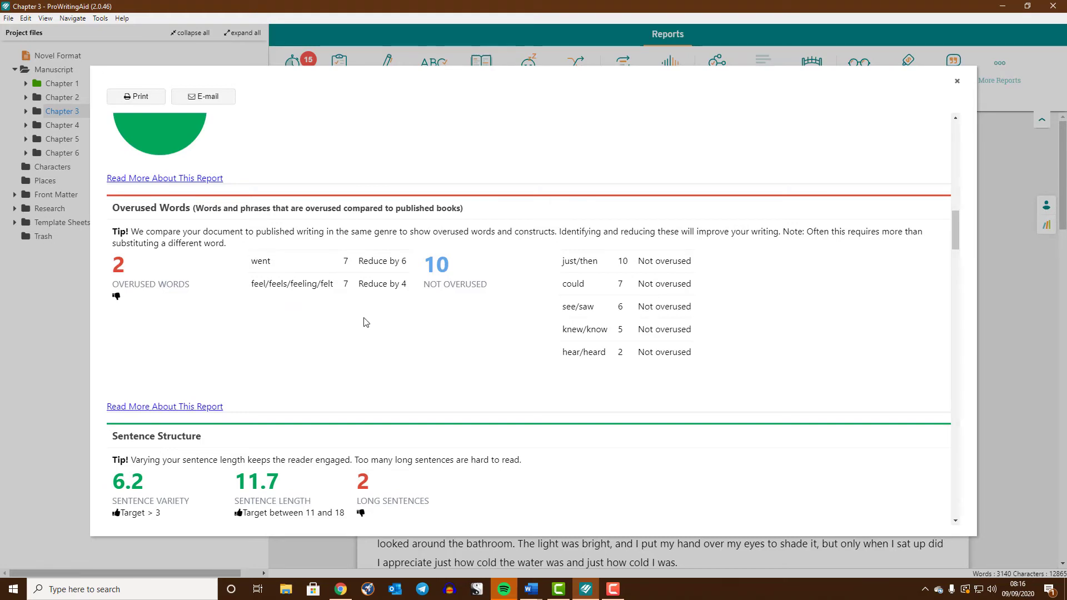
scroll(321, 317, down, 1)
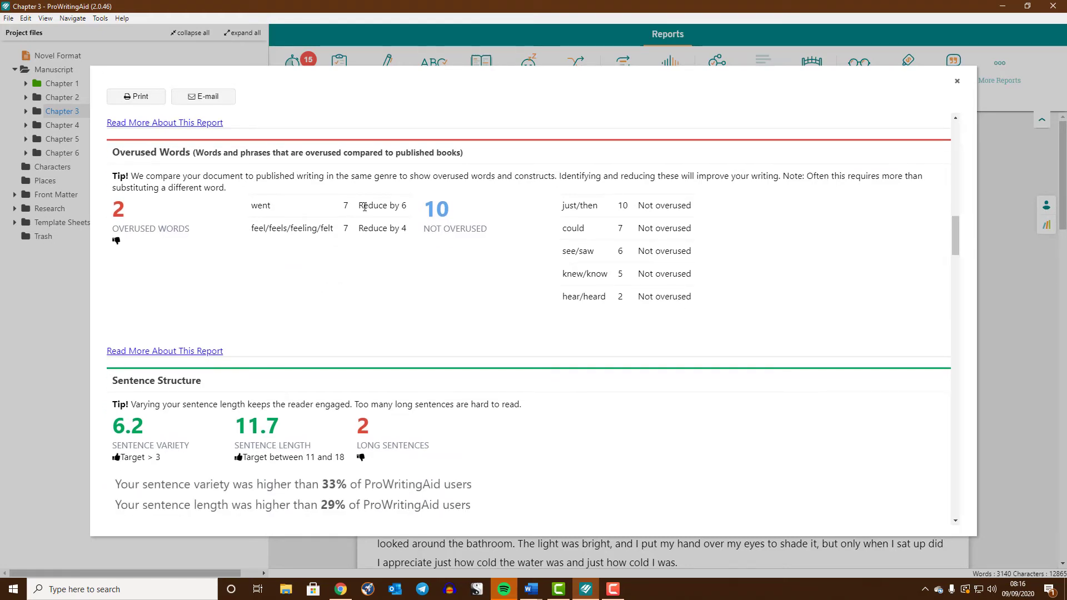
drag(365, 206, 427, 214)
click(367, 256)
scroll(350, 262, down, 4)
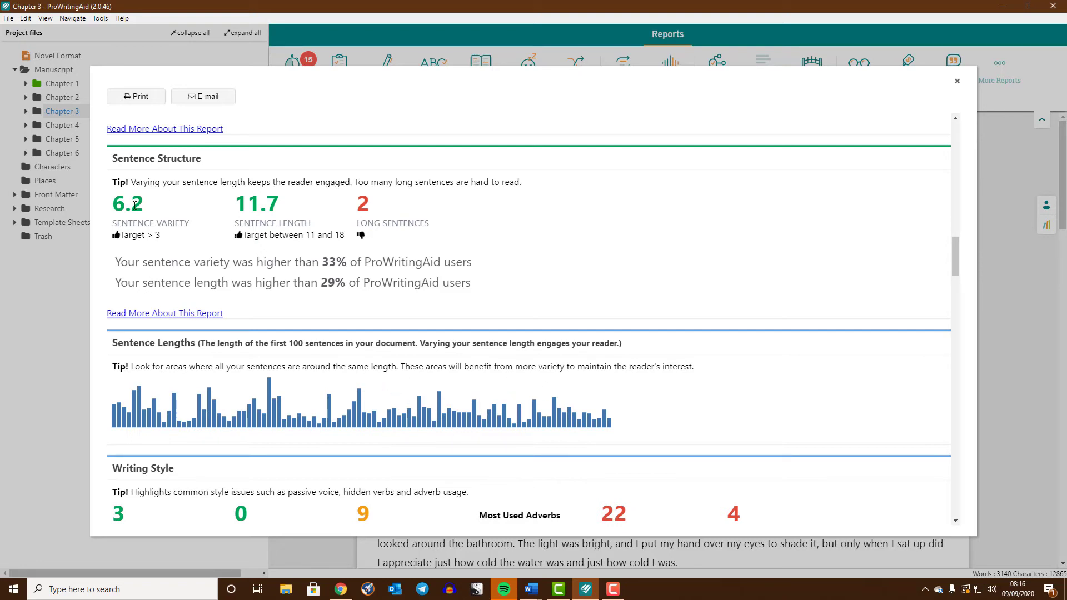
scroll(336, 300, down, 1)
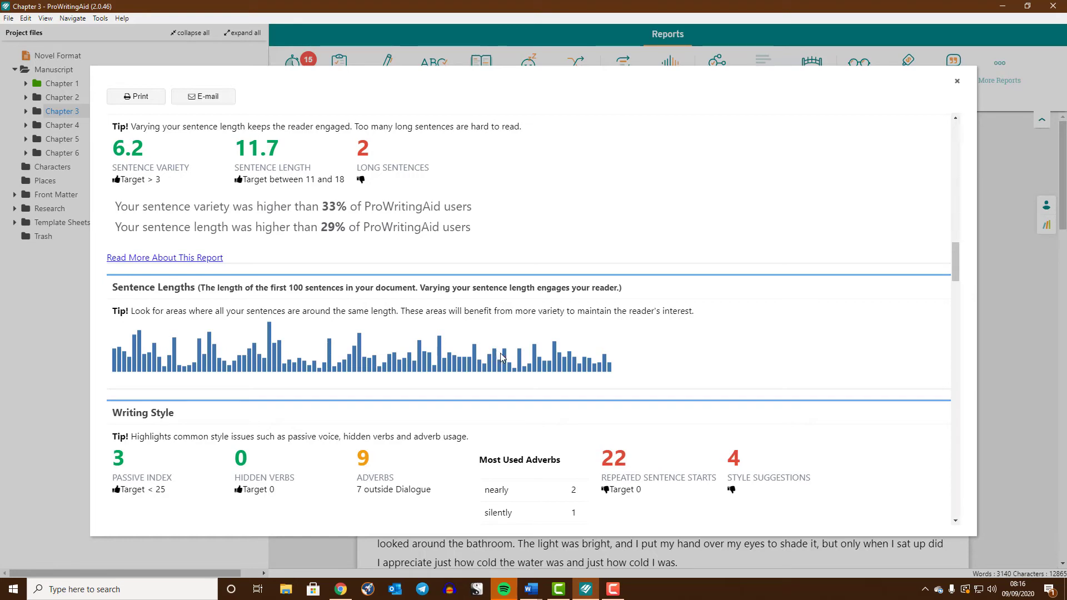
scroll(583, 363, down, 2)
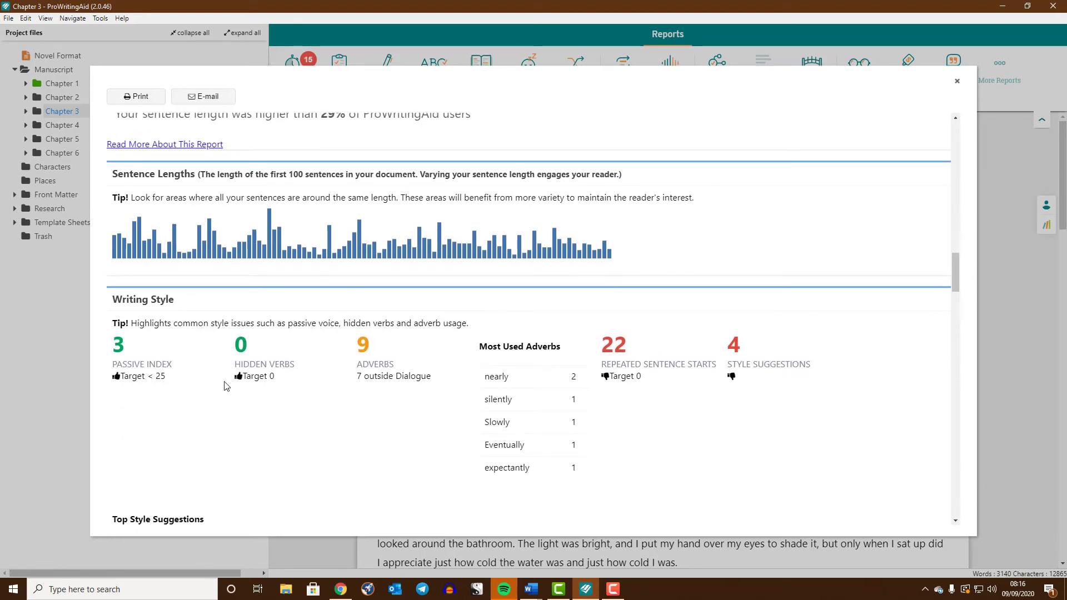
scroll(226, 381, down, 3)
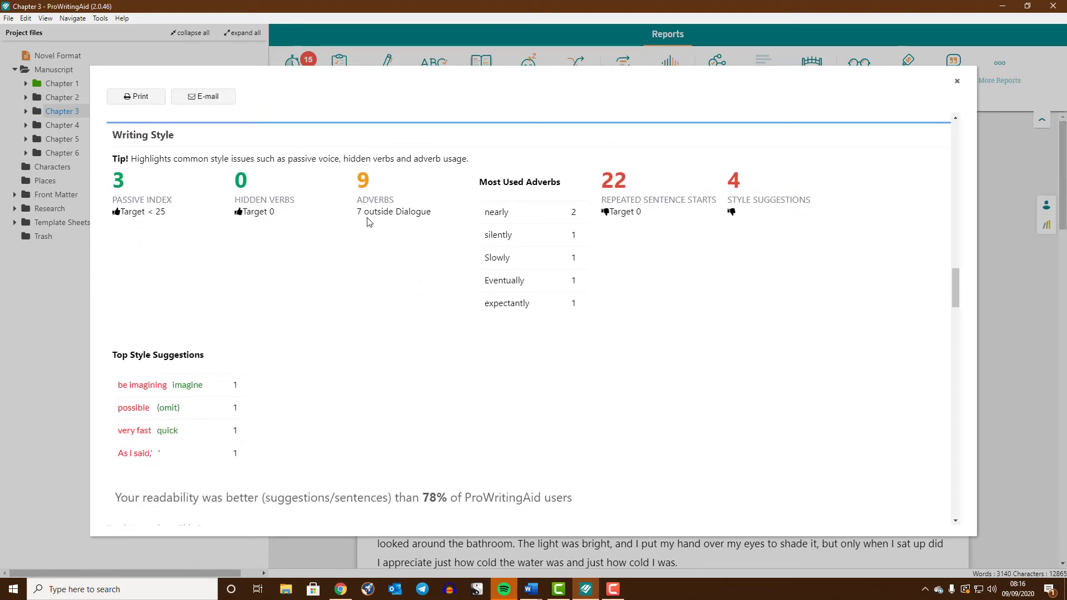
drag(358, 177, 373, 184)
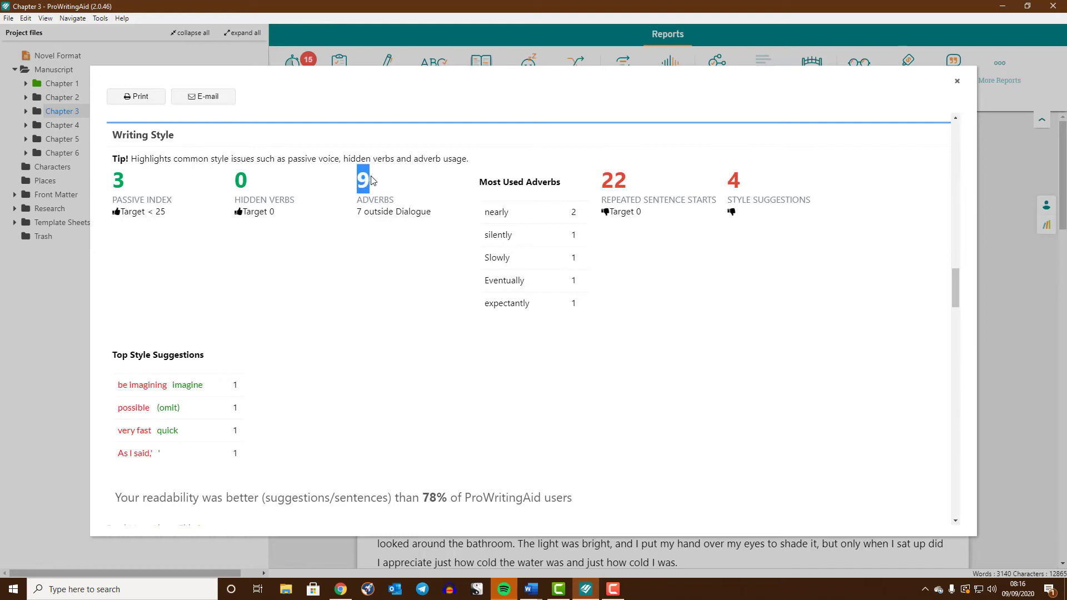
click(371, 183)
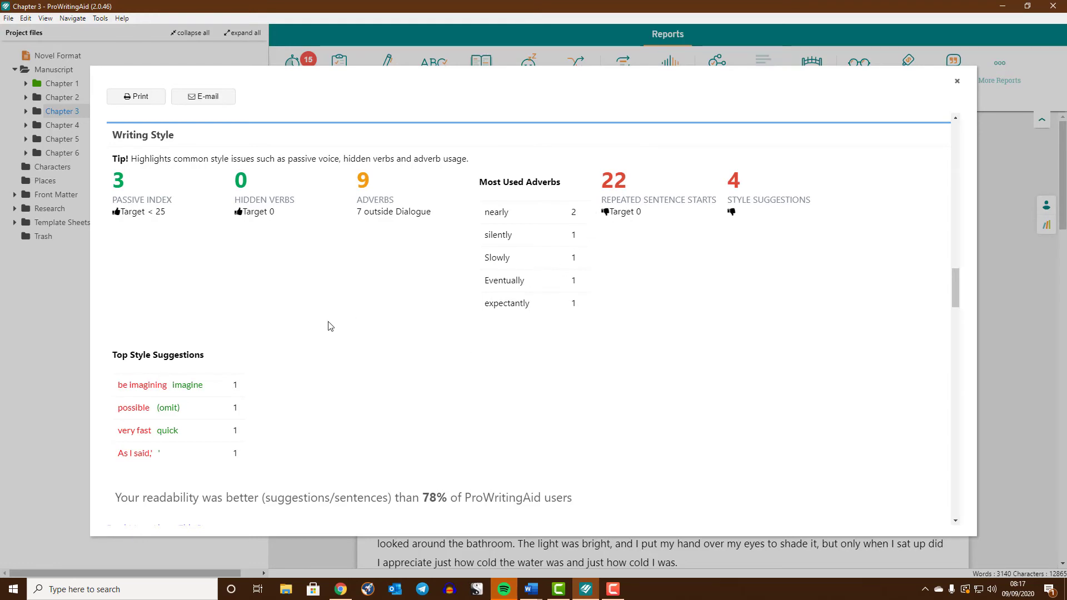
- Examine the summary report's grammar and spelling, sticky sentences, dialogue and pacing sections
scroll(345, 337, down, 3)
scroll(352, 350, down, 3)
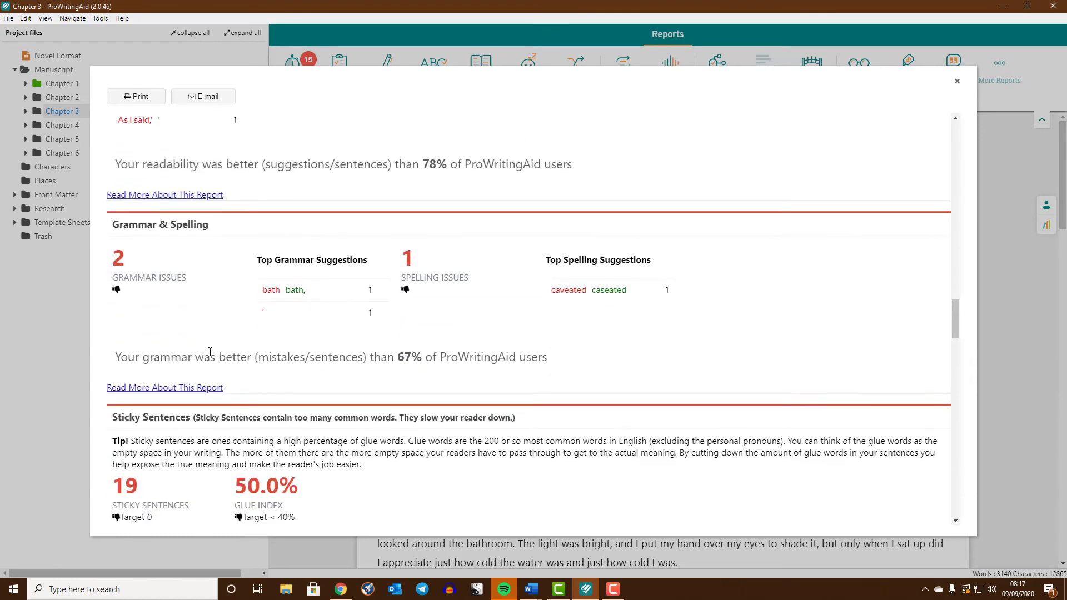
scroll(284, 350, down, 1)
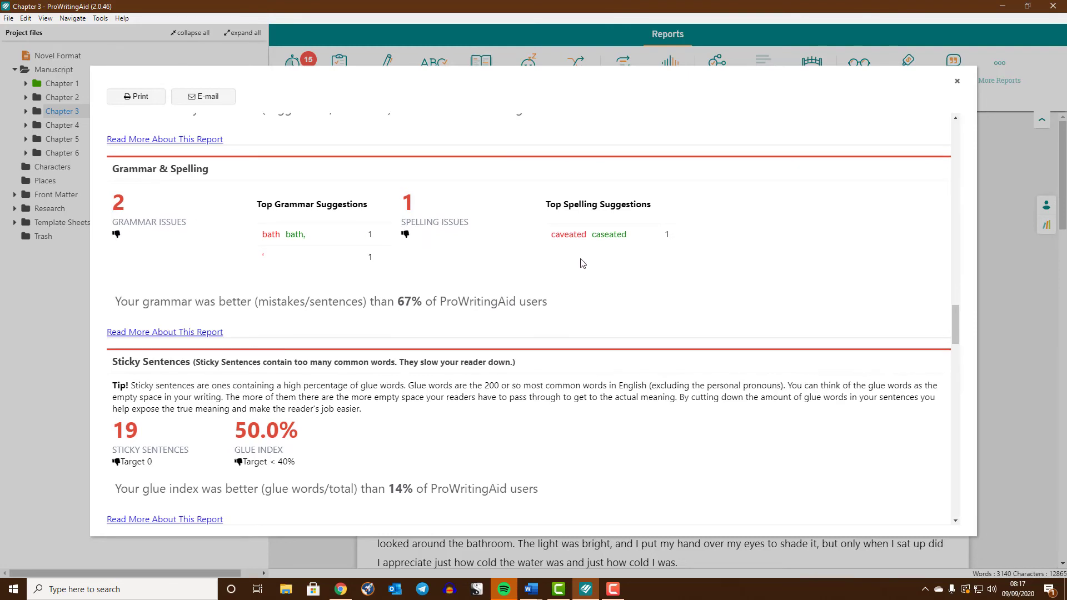
scroll(283, 340, down, 2)
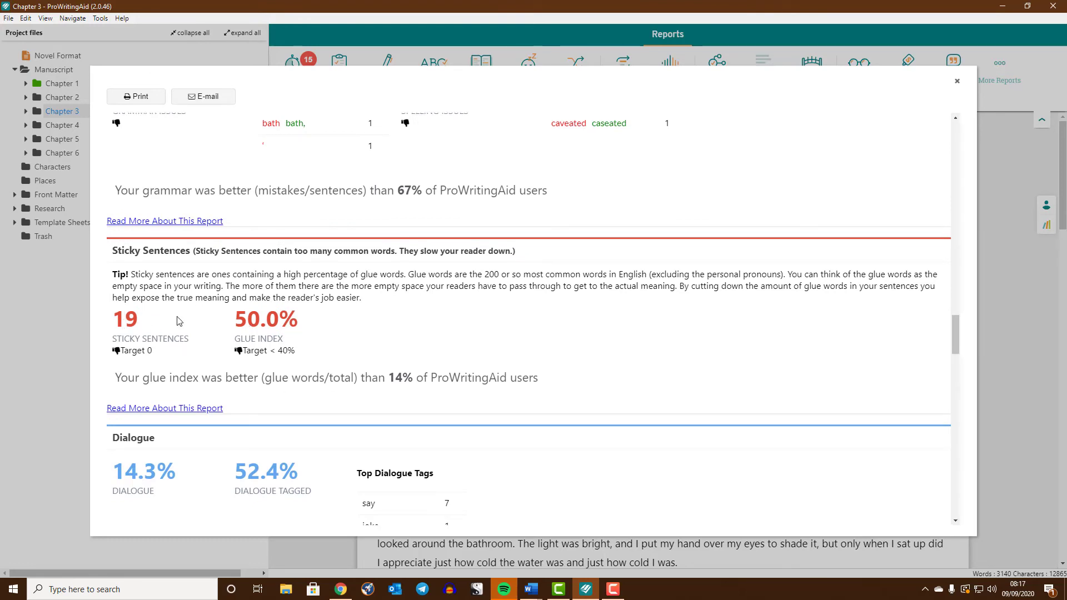
scroll(420, 317, down, 3)
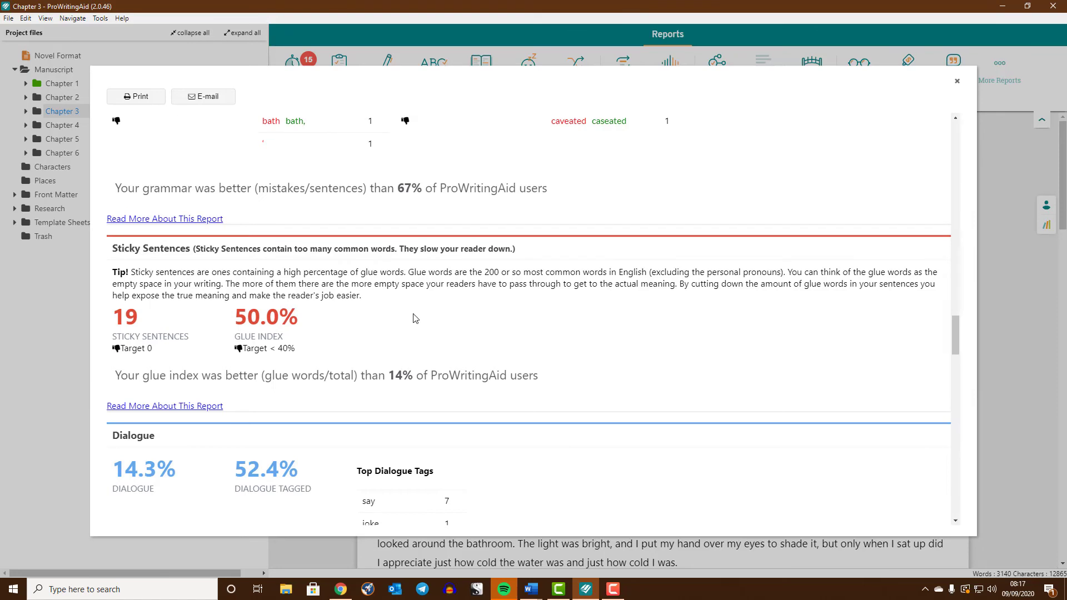
scroll(397, 305, down, 1)
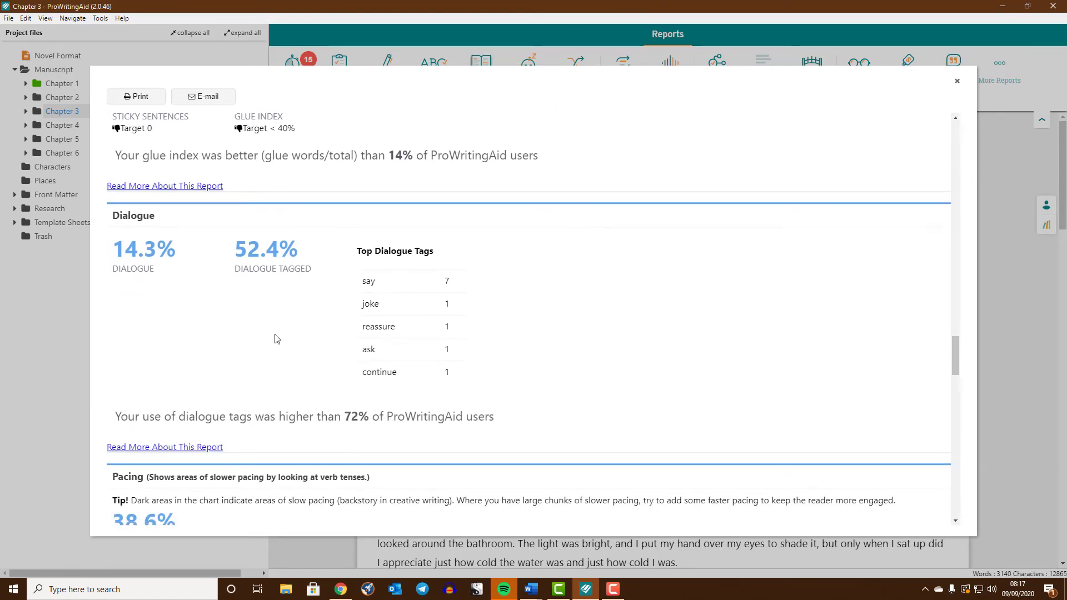
scroll(276, 340, down, 2)
scroll(277, 339, down, 3)
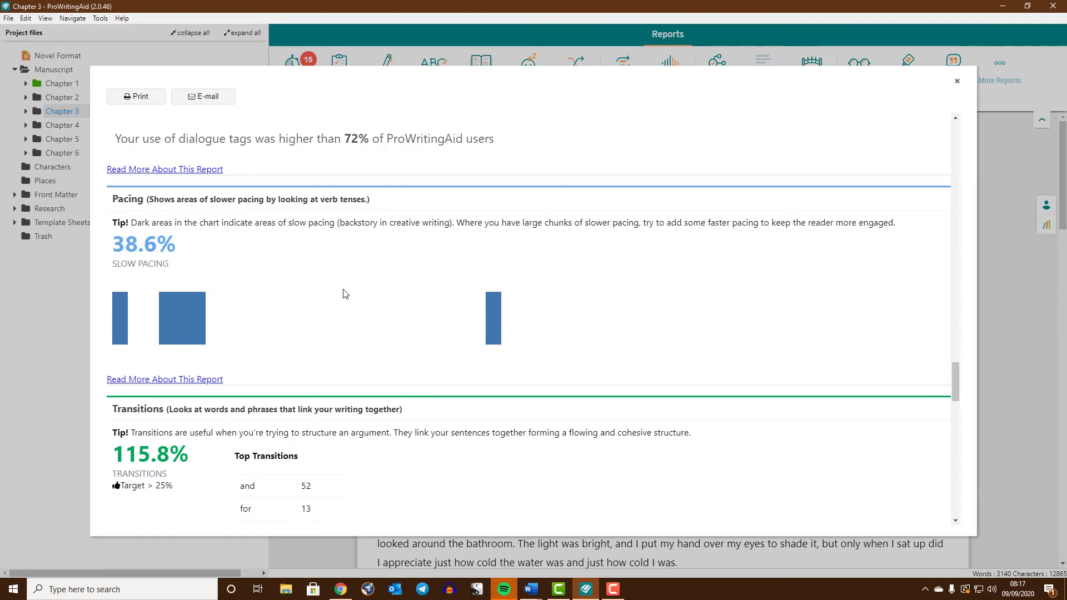
- Examine the summary report's transitions, repeated phrases, cliches and redundancies, and consistency sections
scroll(345, 295, down, 3)
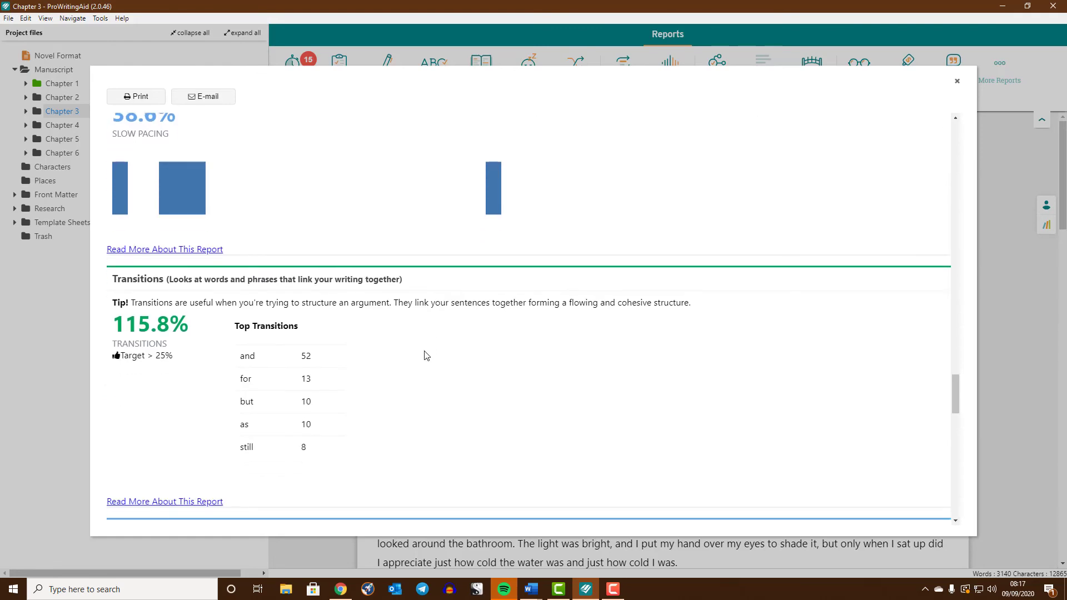
scroll(425, 355, down, 6)
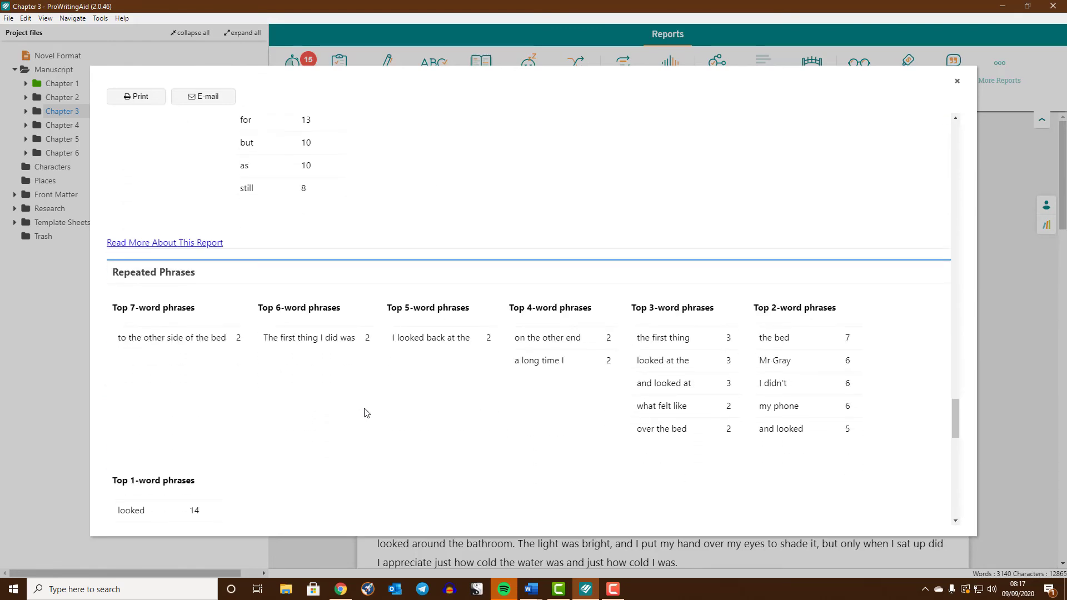
scroll(367, 412, down, 3)
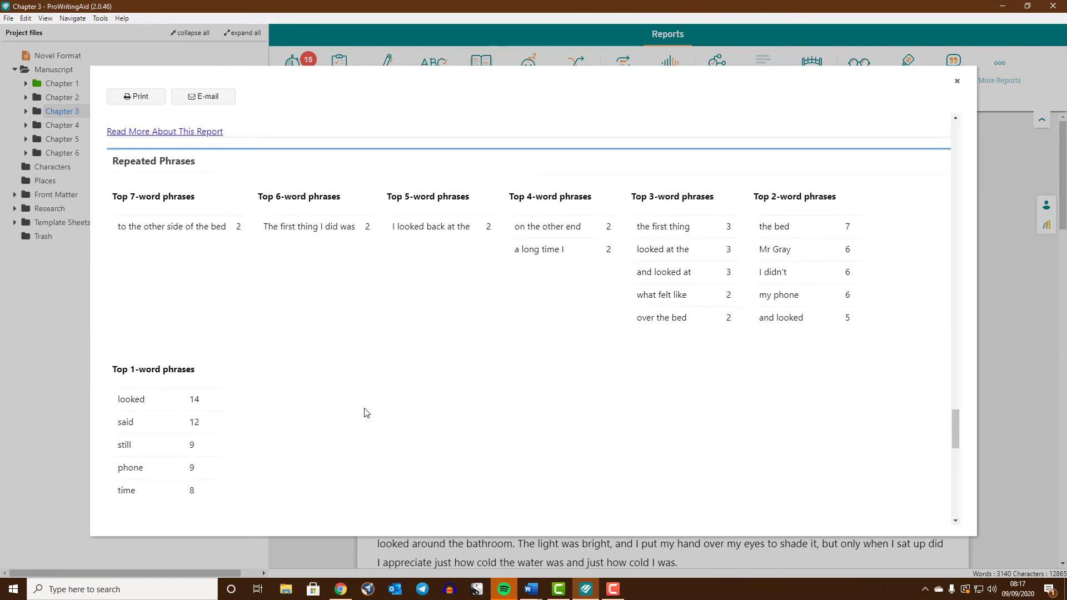
scroll(365, 413, down, 3)
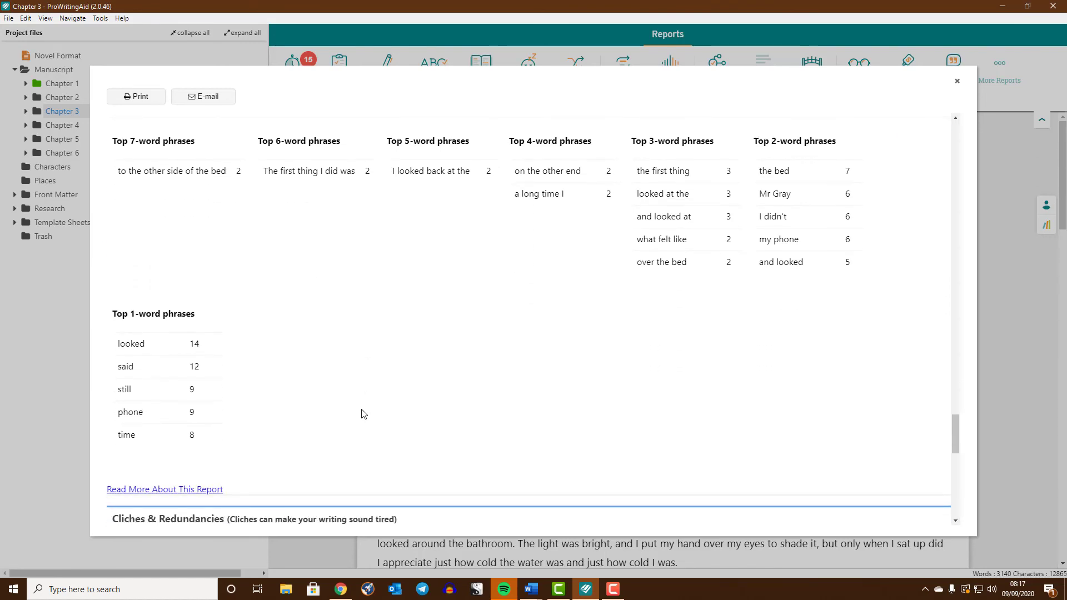
scroll(362, 414, down, 9)
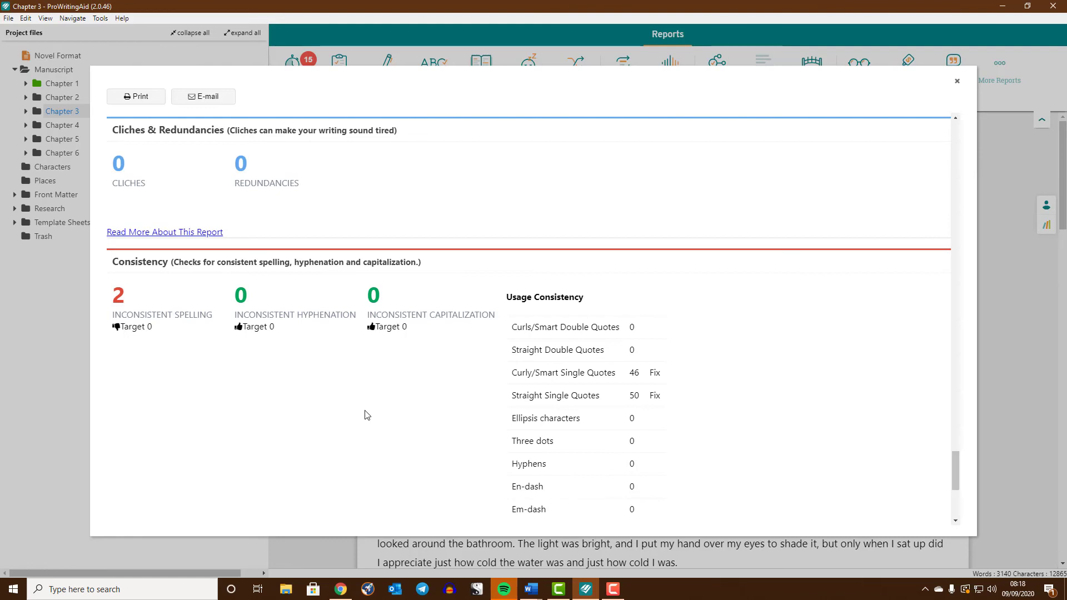
- Return to the document scores at the start of the summary report
scroll(367, 415, up, 15)
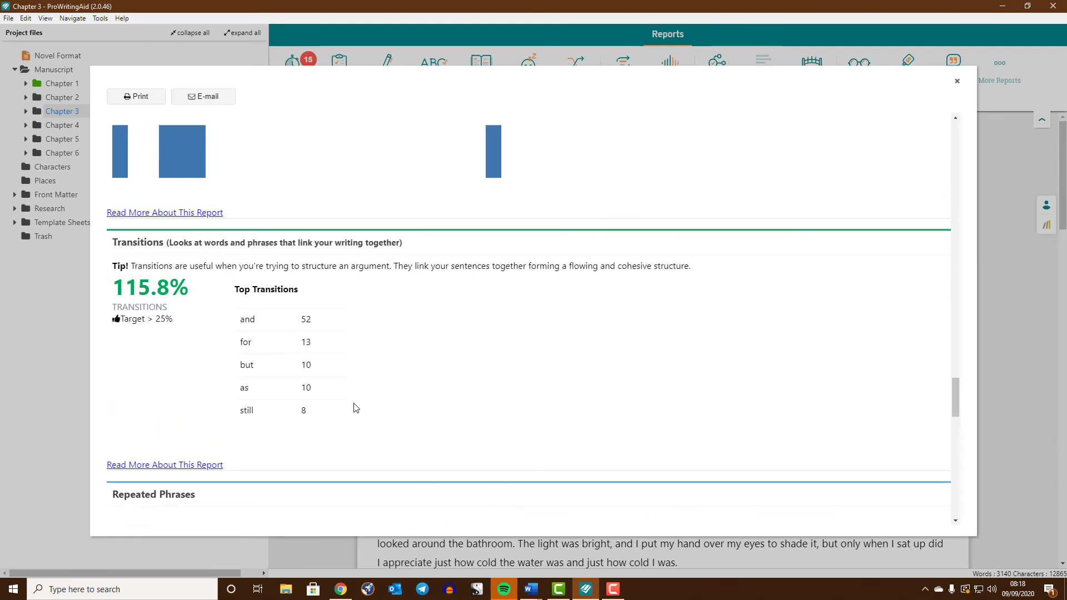
scroll(356, 406, up, 15)
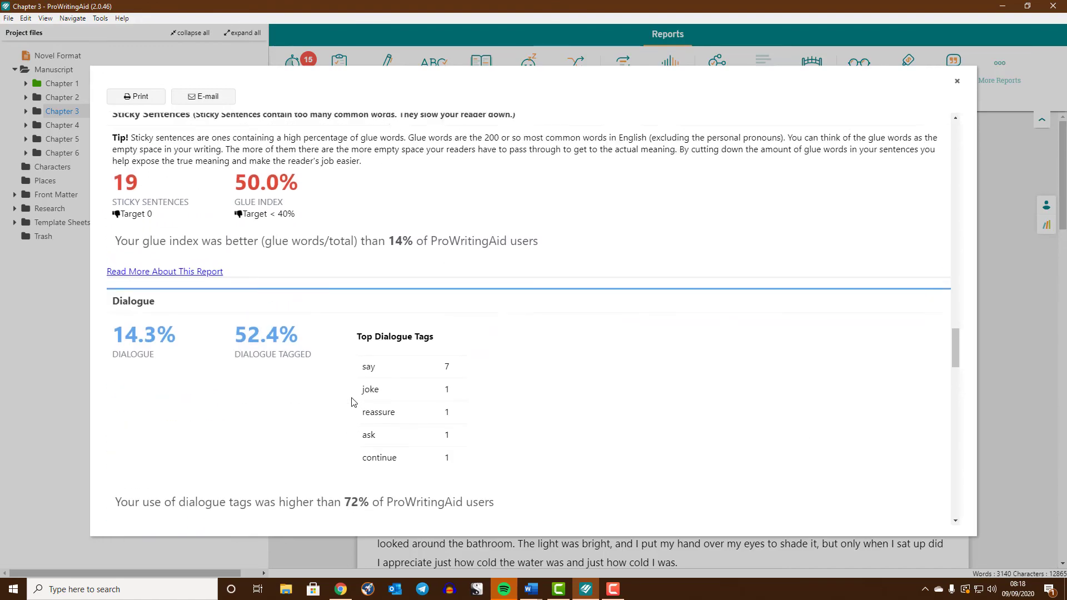
scroll(351, 398, up, 15)
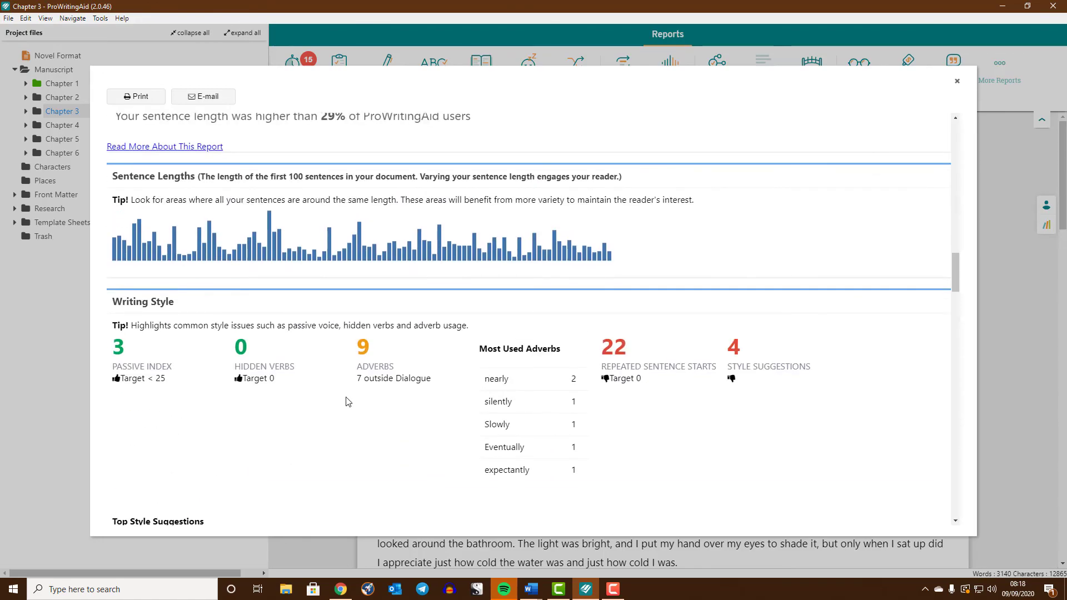
scroll(349, 398, up, 10)
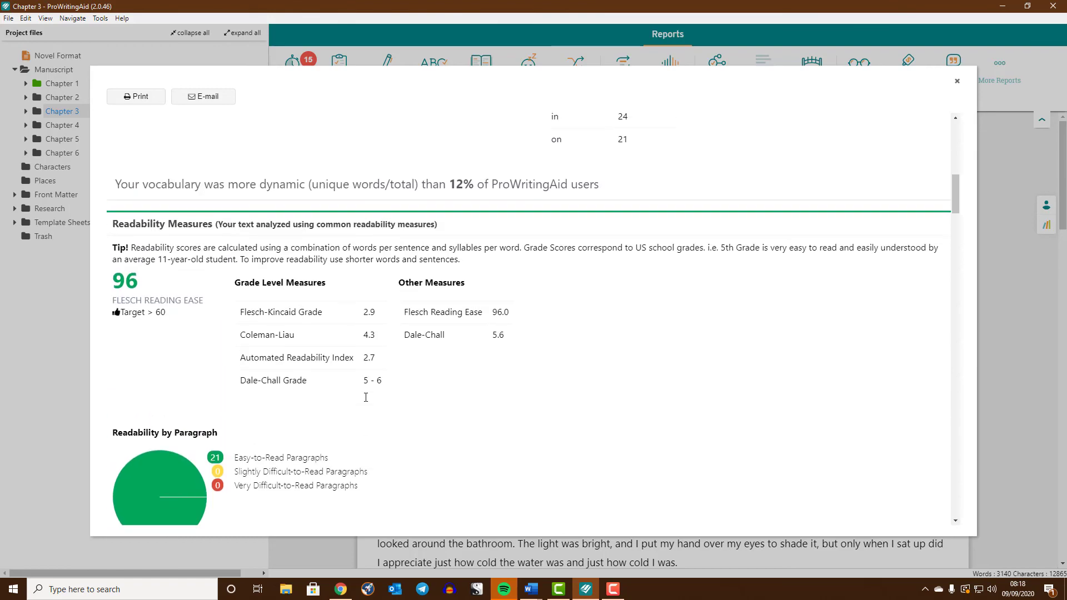
scroll(367, 401, up, 10)
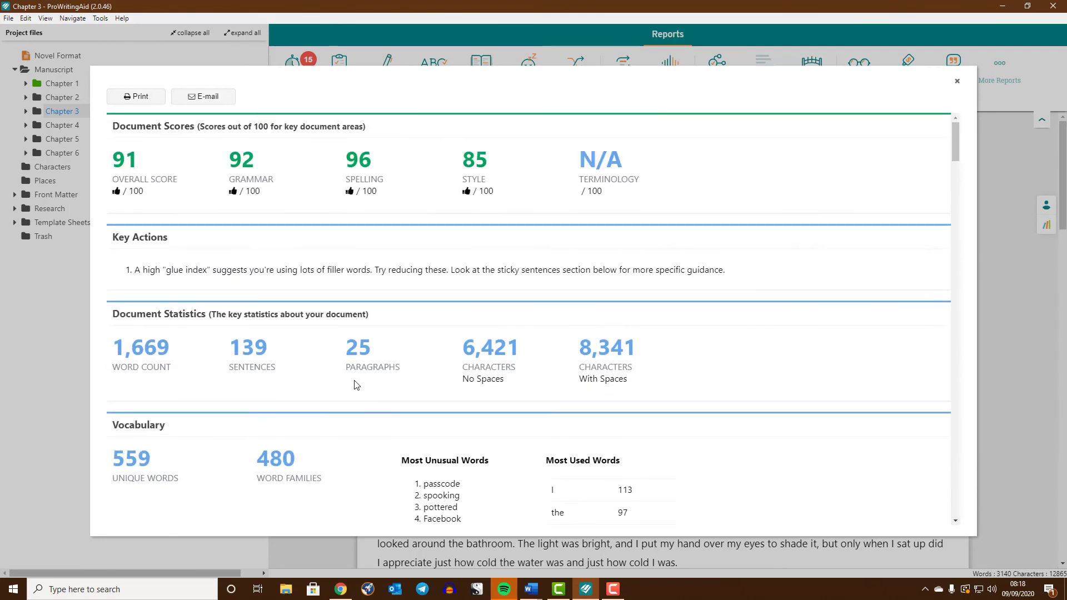